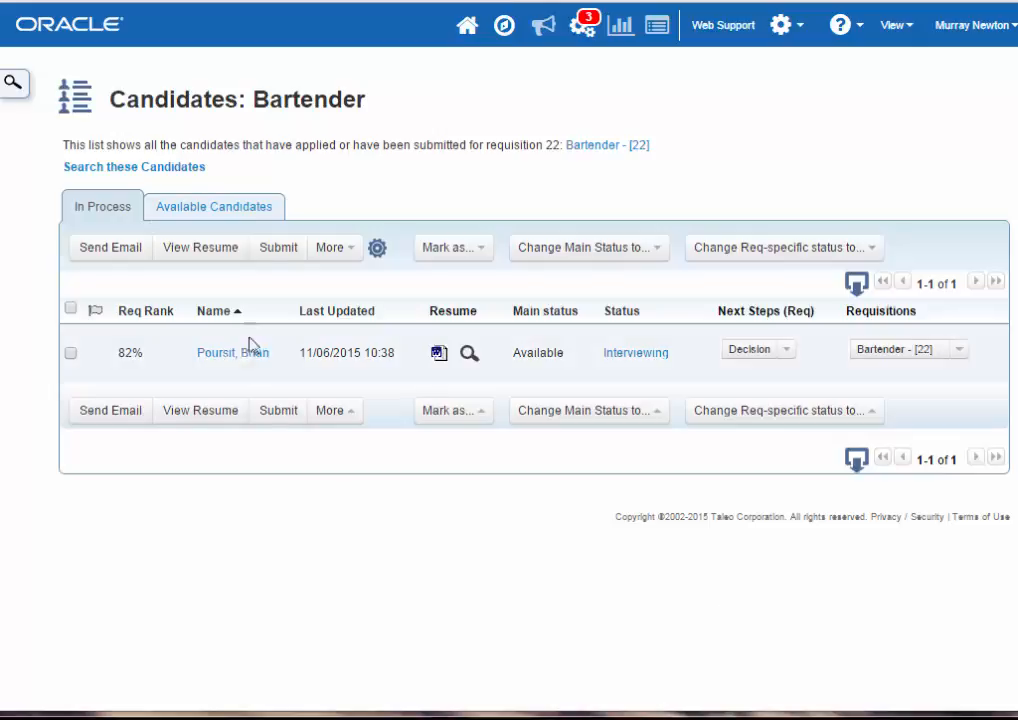
# - From Bartender's available candidates, open the candidate ranked 22% and change their Corporate Recruiter status to Phone Screen
pyautogui.click(271, 222)
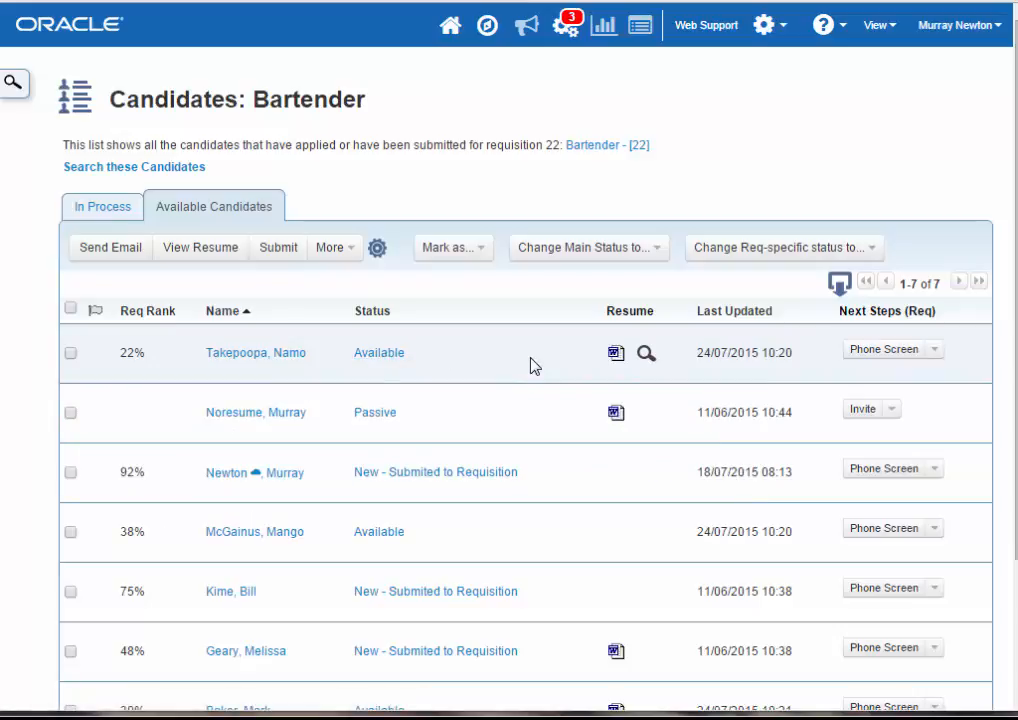
pyautogui.click(263, 356)
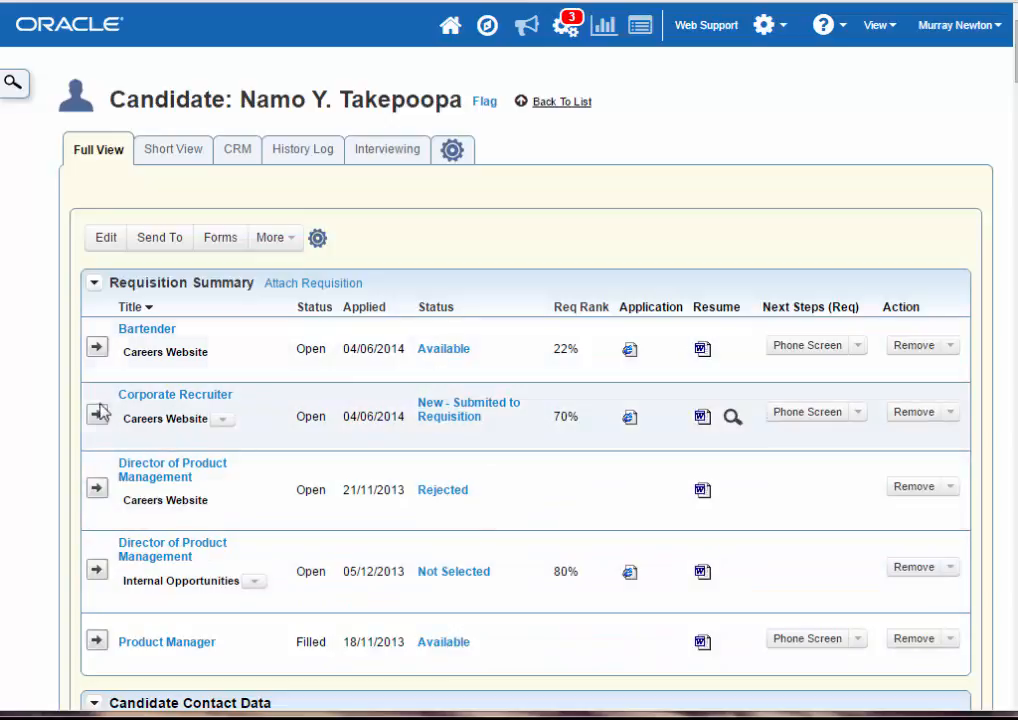
pyautogui.click(806, 412)
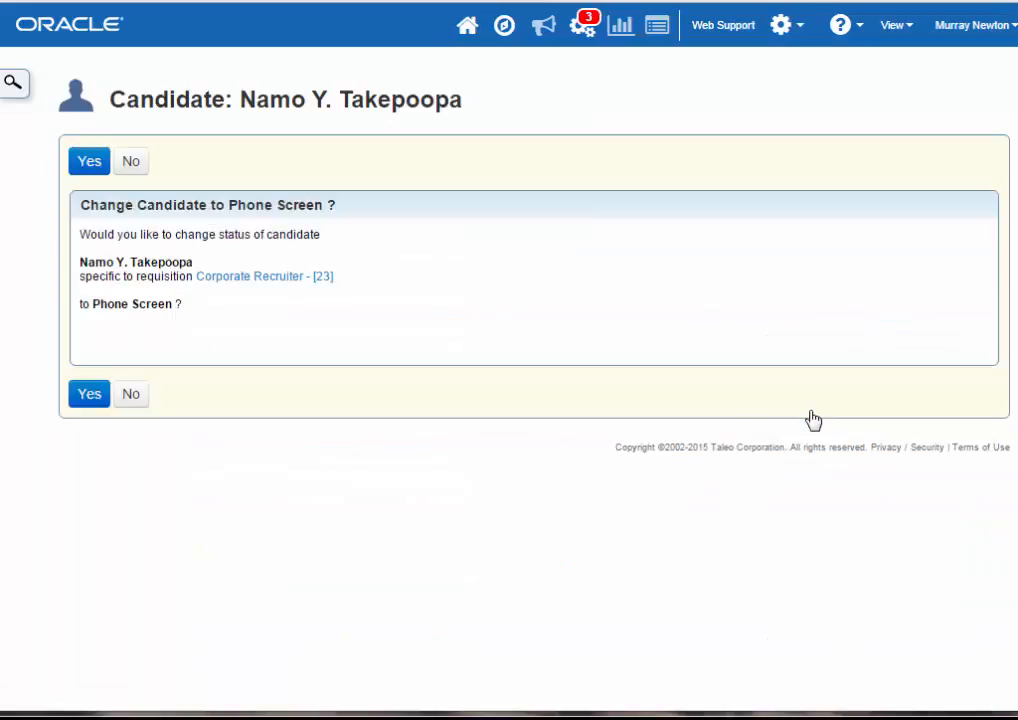
pyautogui.click(93, 398)
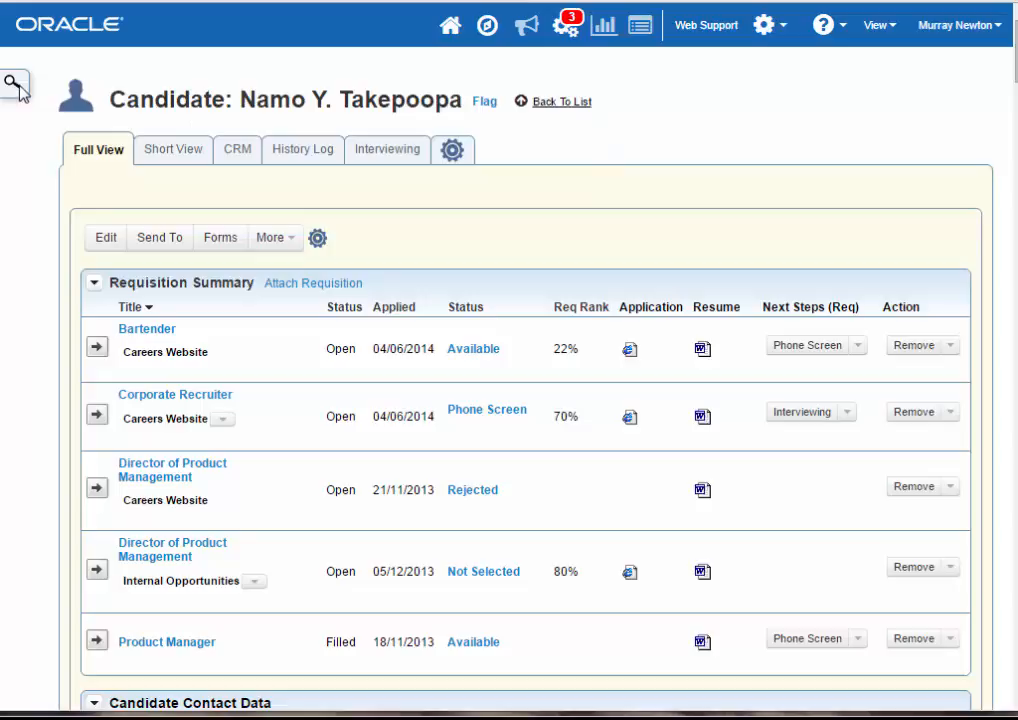
# - Check Bartender's available candidates list and reopen the same candidate's record from the recently viewed items
pyautogui.click(568, 102)
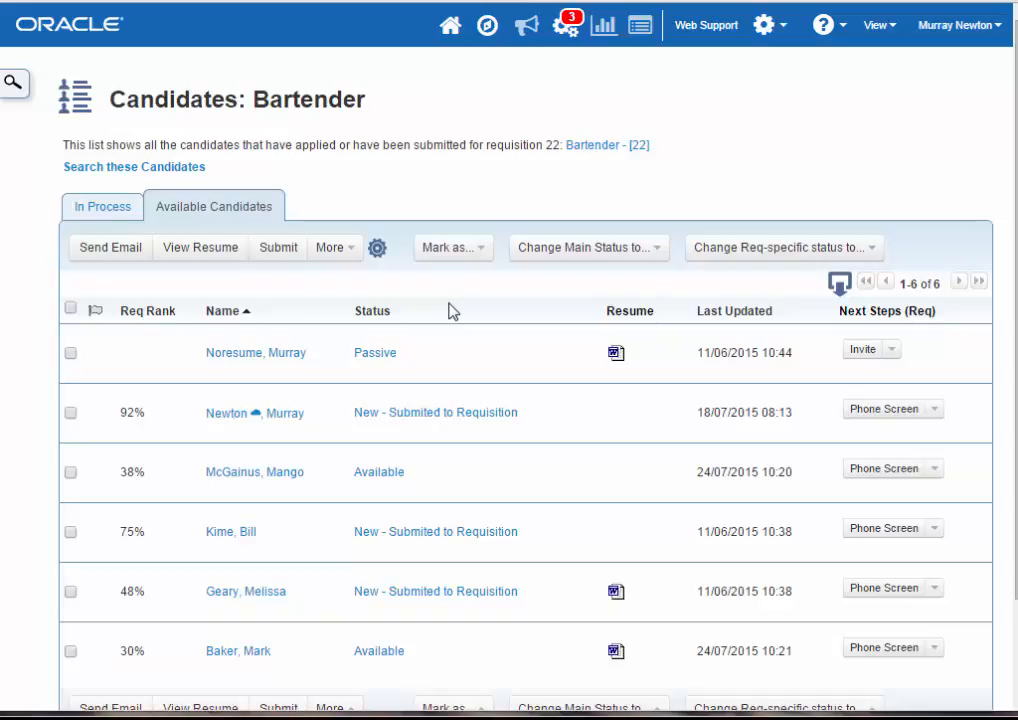
pyautogui.click(14, 81)
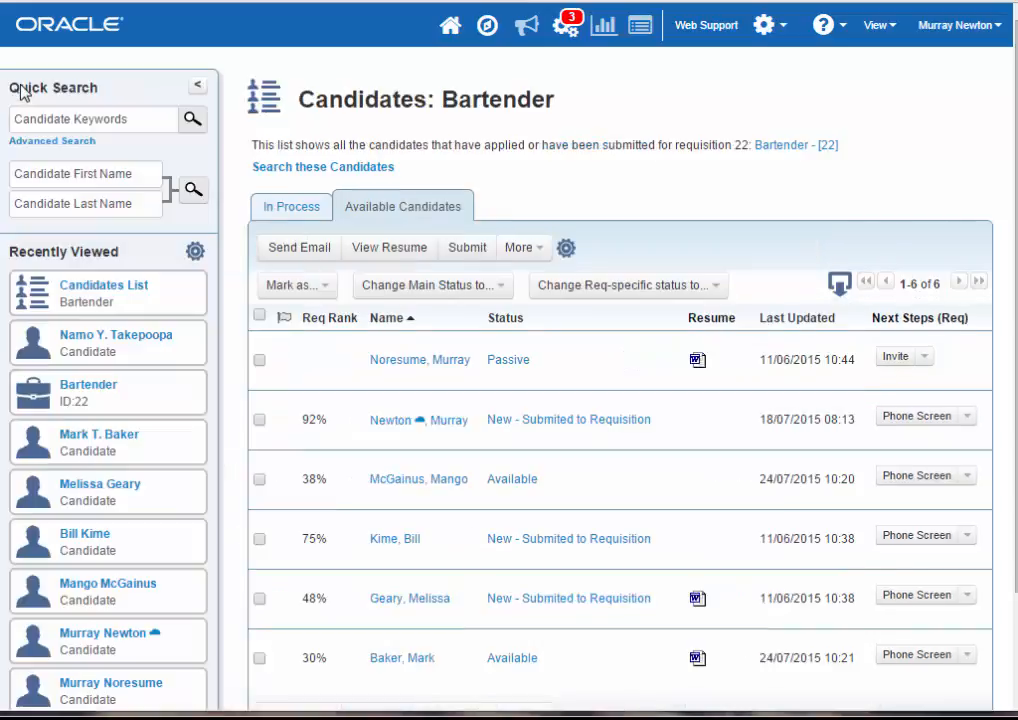
pyautogui.click(97, 345)
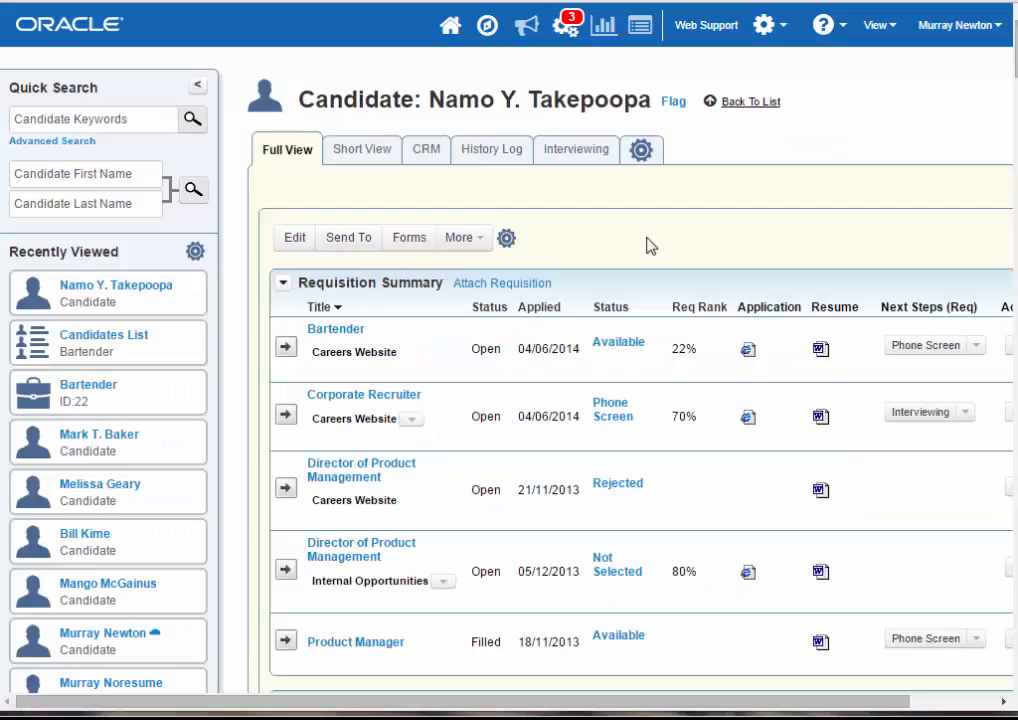
pyautogui.click(197, 85)
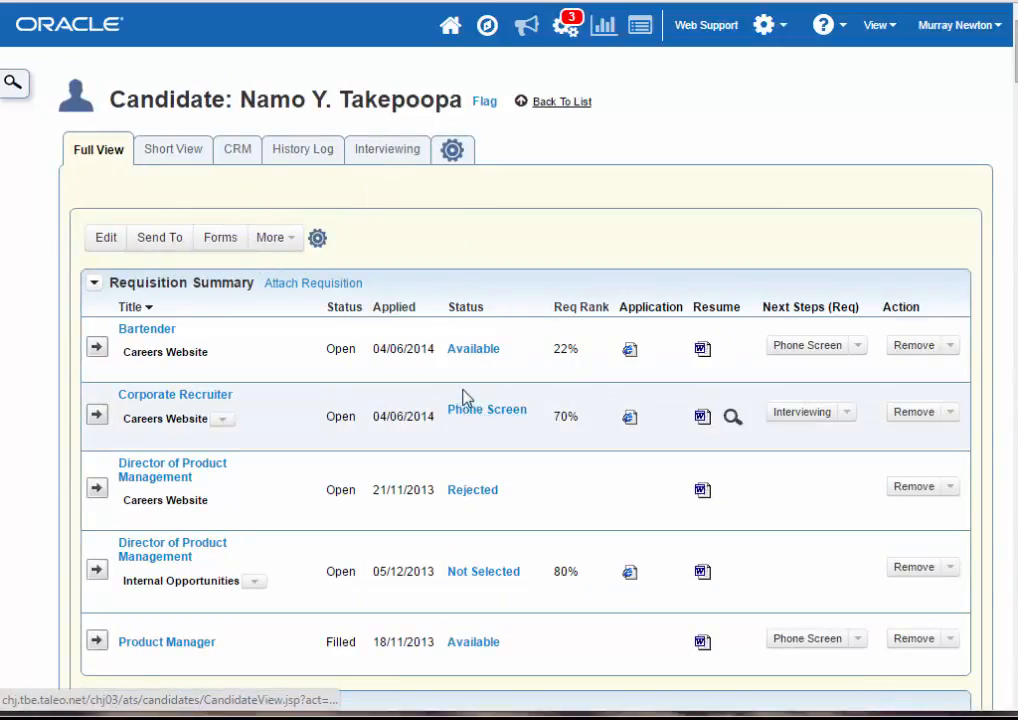
# - Reject the candidate for the Corporate Recruiter requisition with the reason "Not willing to travel"
pyautogui.click(538, 414)
pyautogui.click(850, 414)
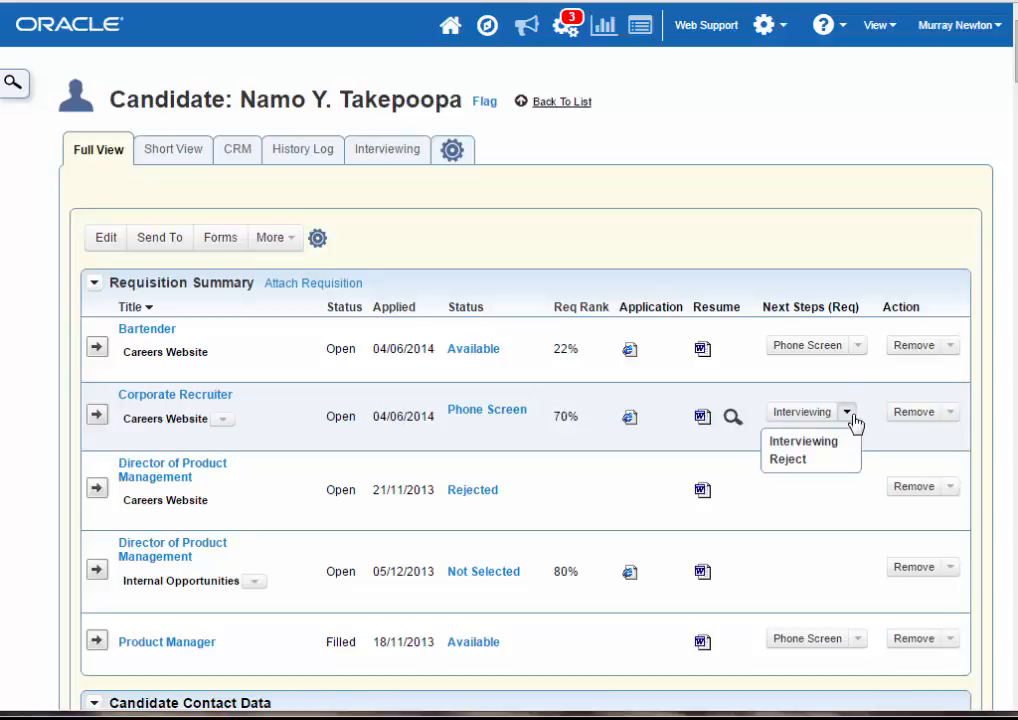
pyautogui.click(792, 462)
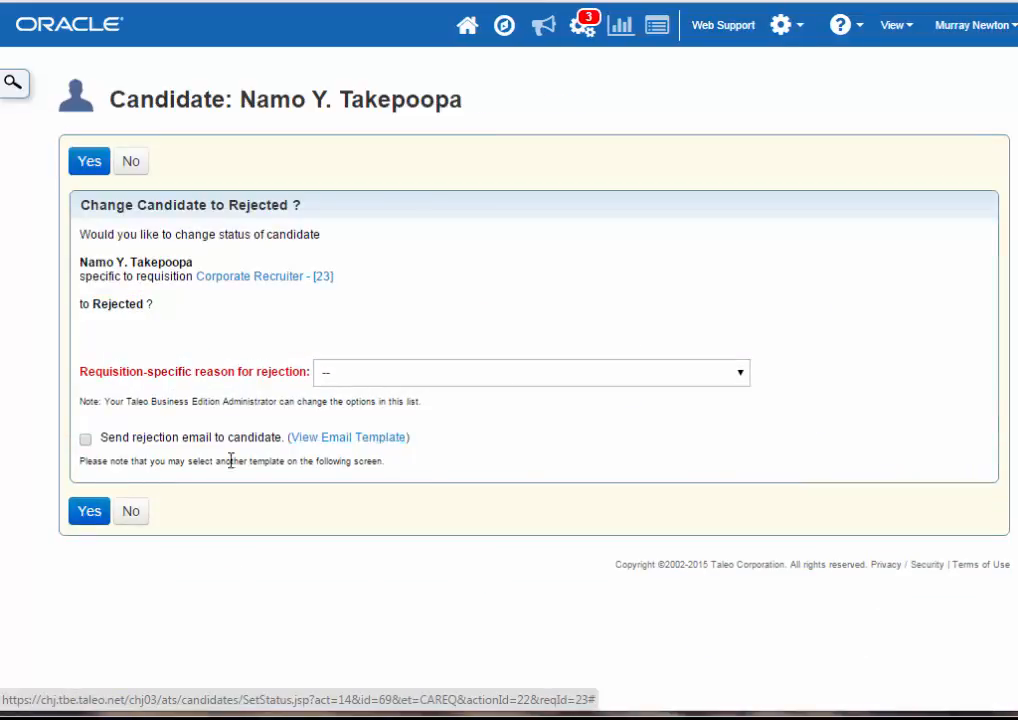
pyautogui.click(364, 376)
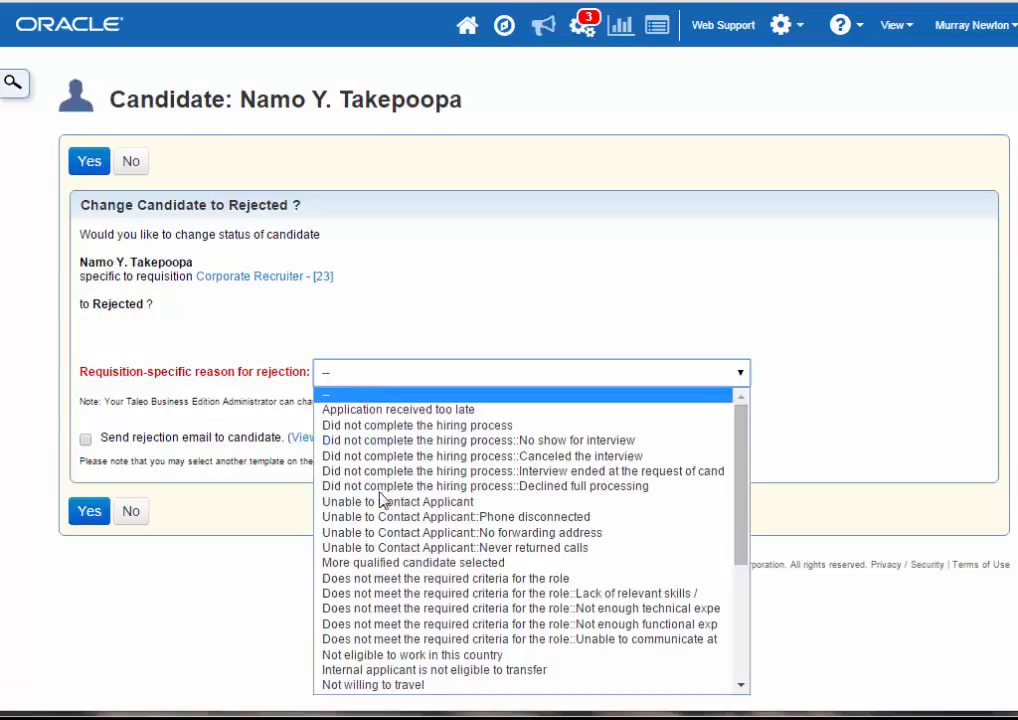
pyautogui.click(438, 686)
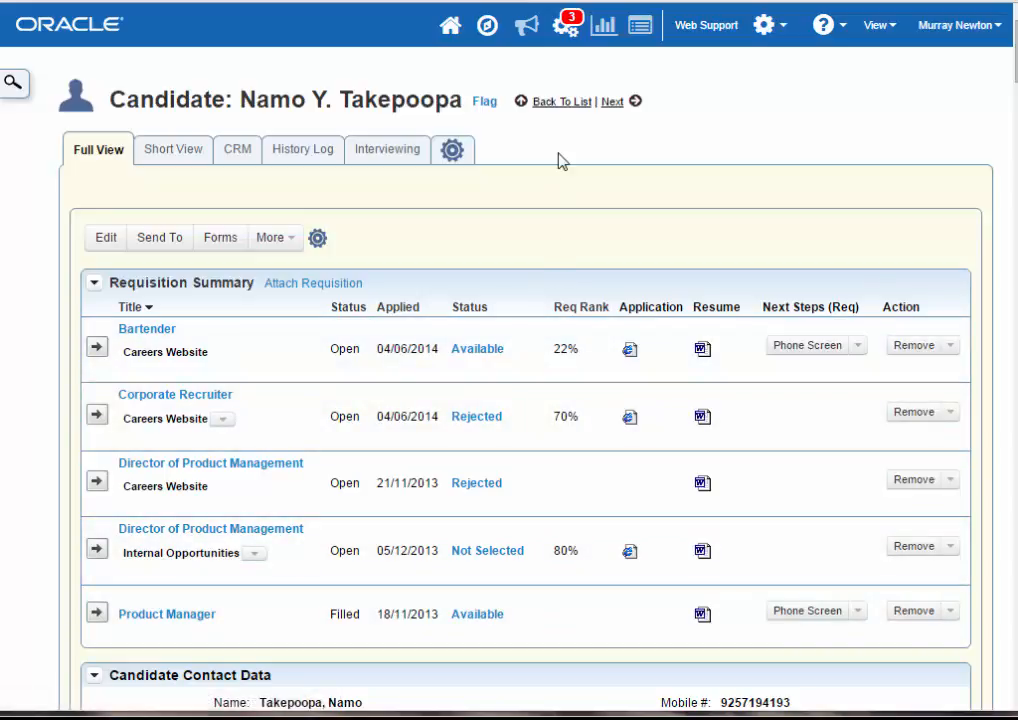
# - Return to Bartender's available candidates and change the candidate ranked 22% to Phone Screen for this requisition
pyautogui.click(562, 101)
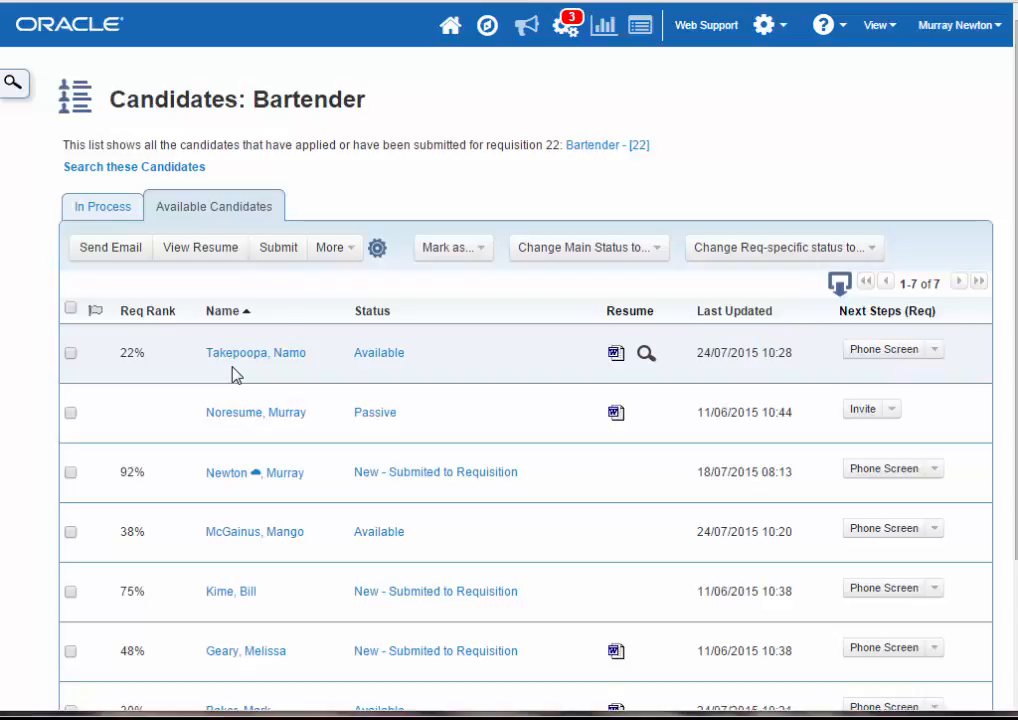
pyautogui.moveTo(288, 367)
pyautogui.click(880, 352)
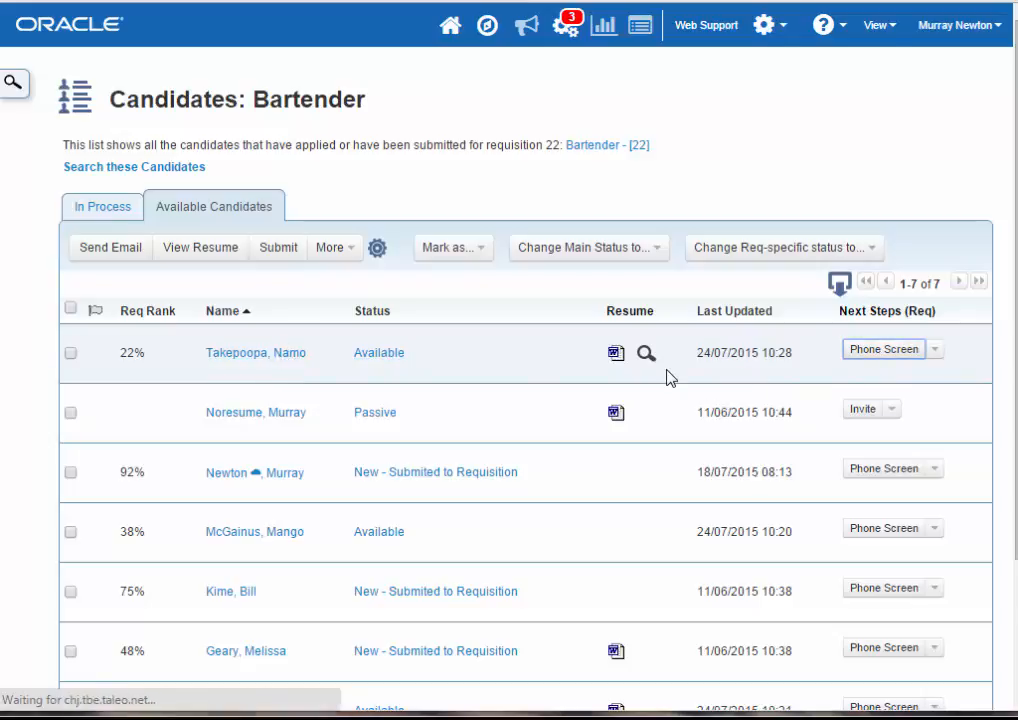
pyautogui.click(88, 394)
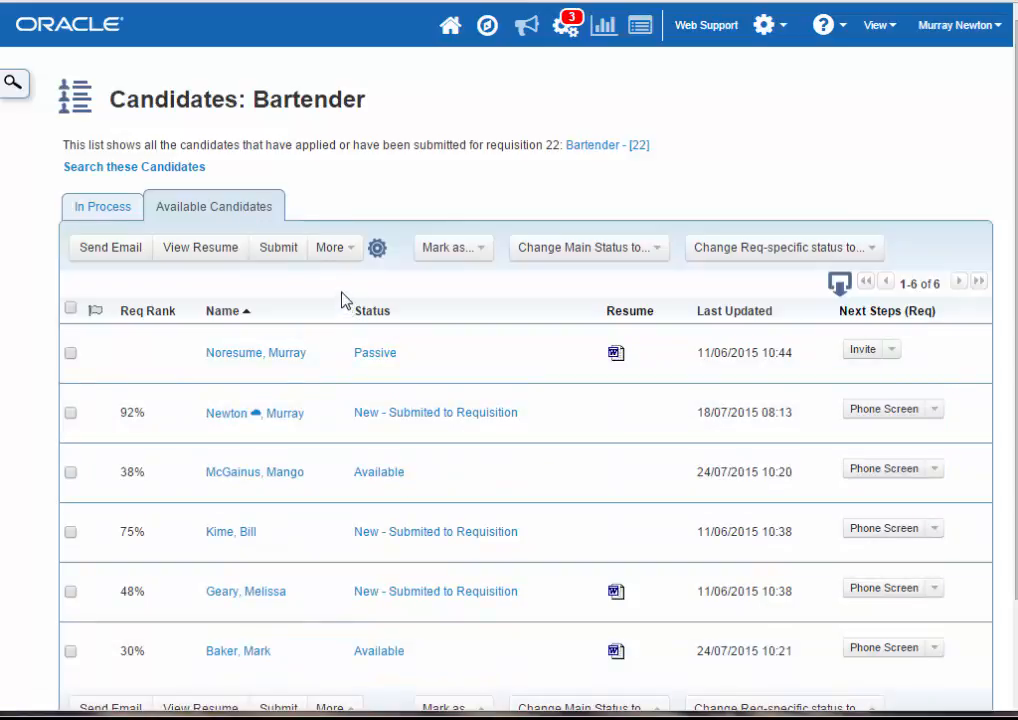
# - Compare which candidates appear in the In Process and Available Candidates lists of the Bartender requisition
pyautogui.click(104, 208)
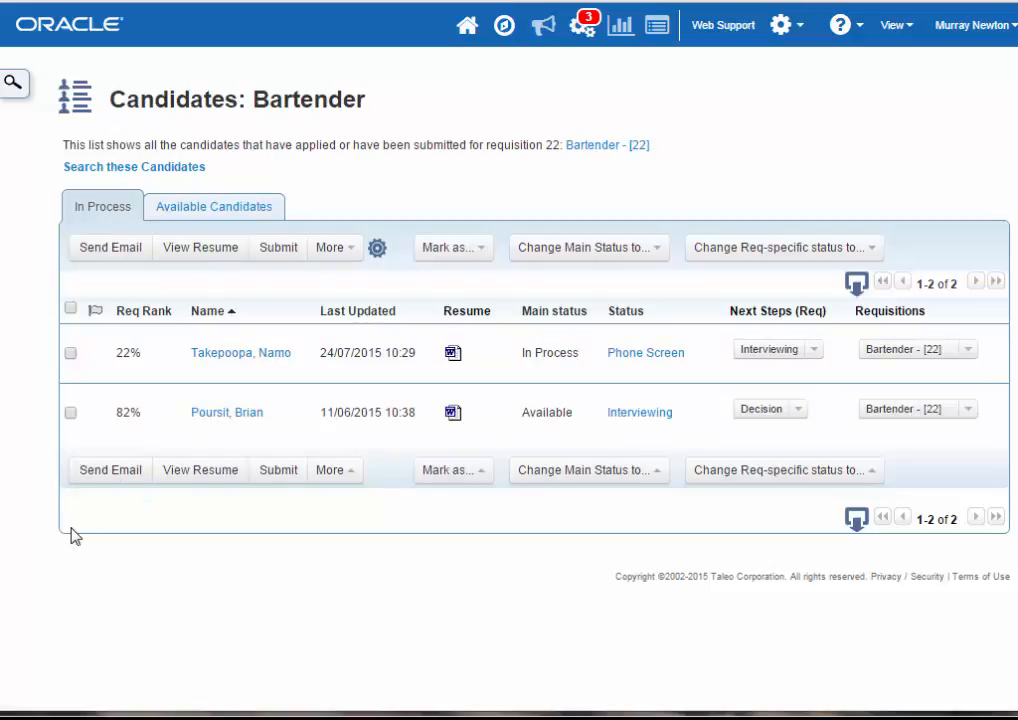
pyautogui.click(193, 214)
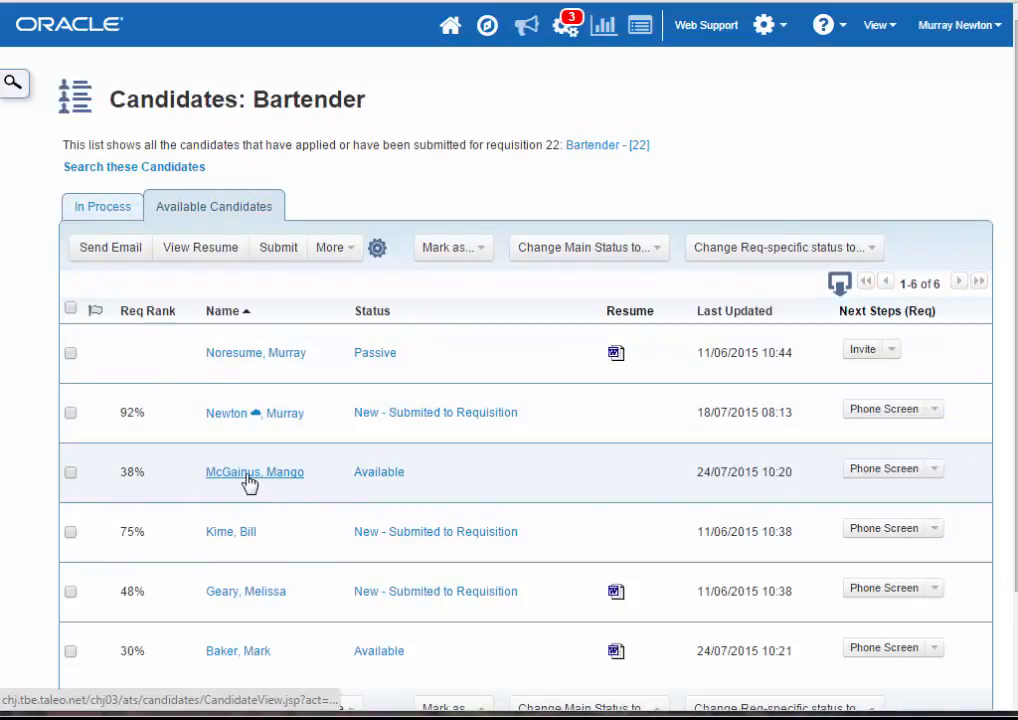
pyautogui.moveTo(252, 480)
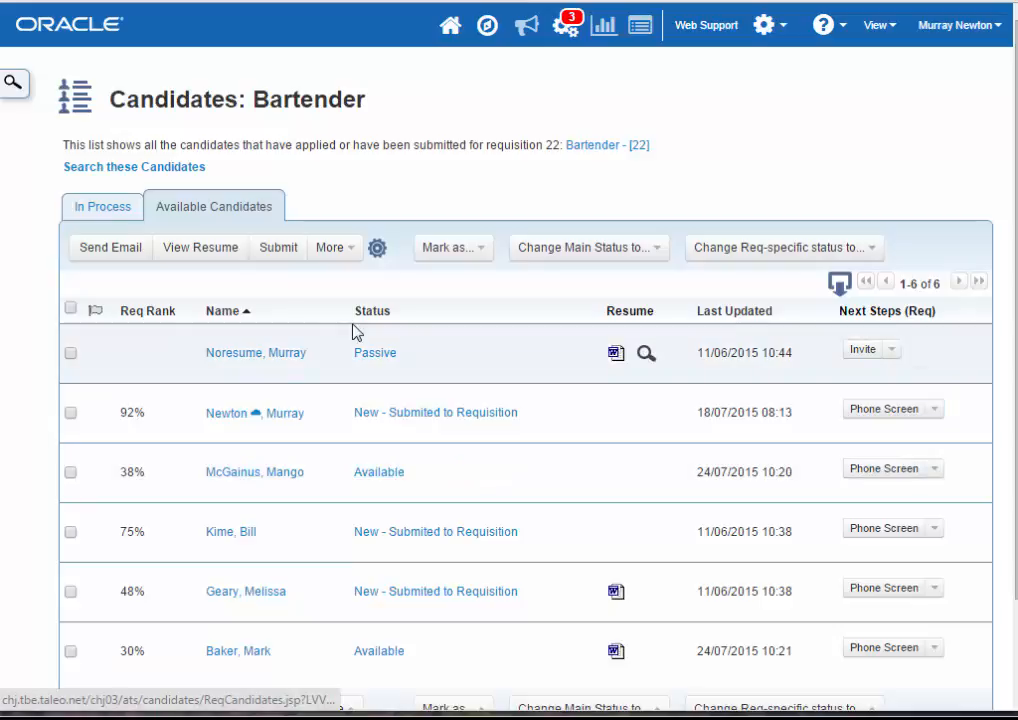
pyautogui.click(106, 218)
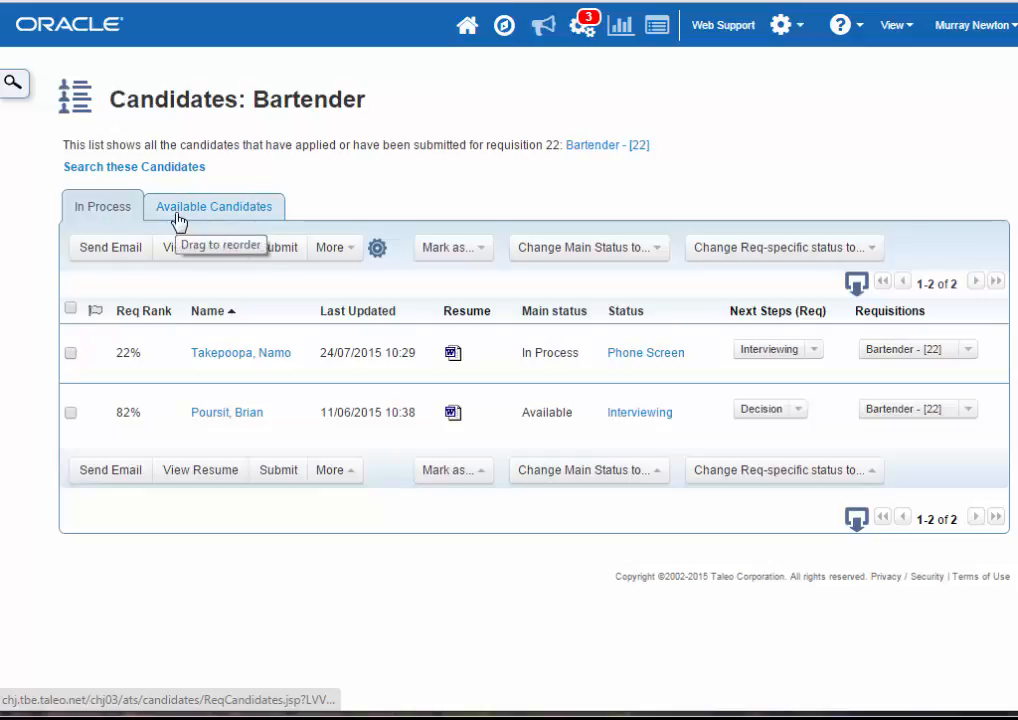
# - Open the default Standard Workflow for editing in the Req-Specific Candidate Workflow customization
pyautogui.click(798, 30)
pyautogui.click(813, 153)
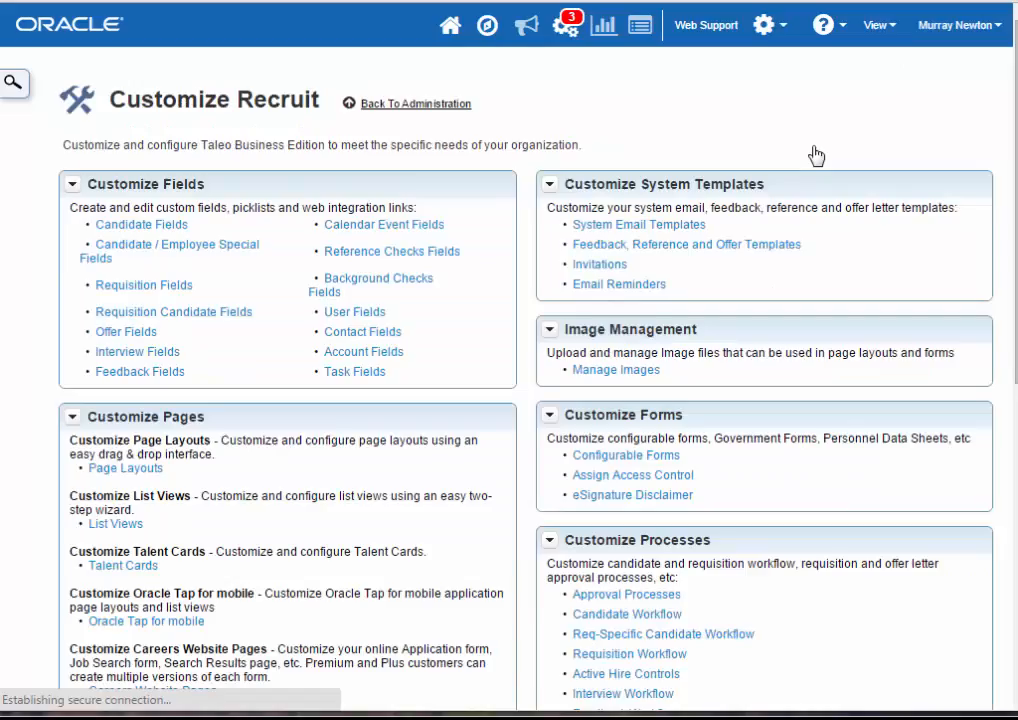
pyautogui.scroll(-2, 630, 573)
pyautogui.click(629, 540)
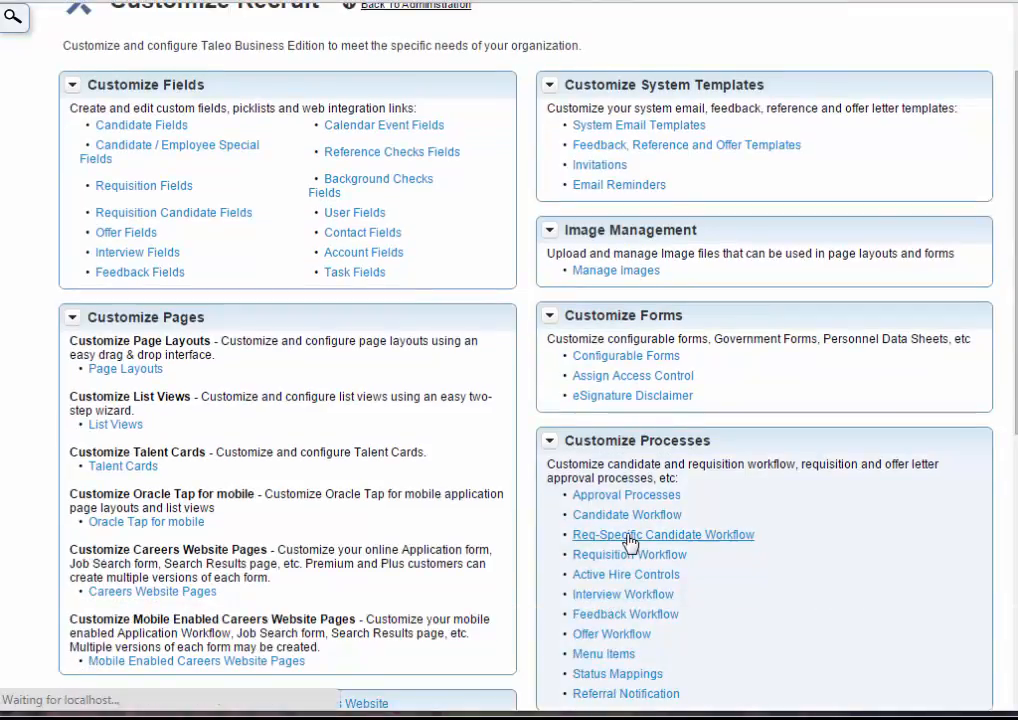
pyautogui.click(965, 289)
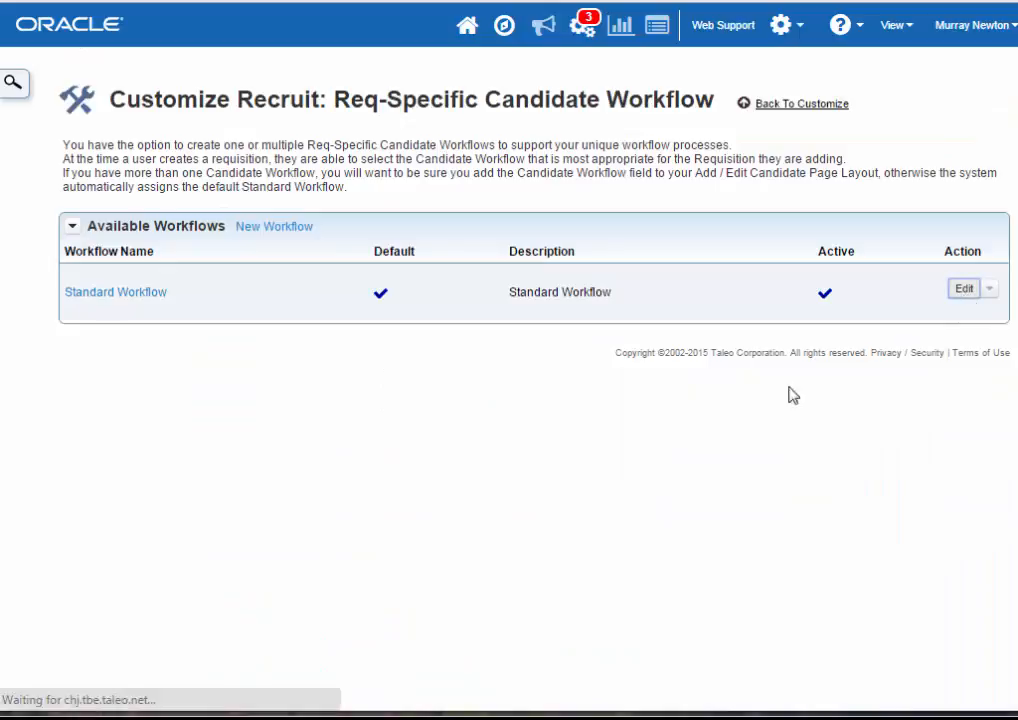
# - Examine the main status assigned to each req-specific candidate status in the Standard Workflow
pyautogui.scroll(-4, 727, 401)
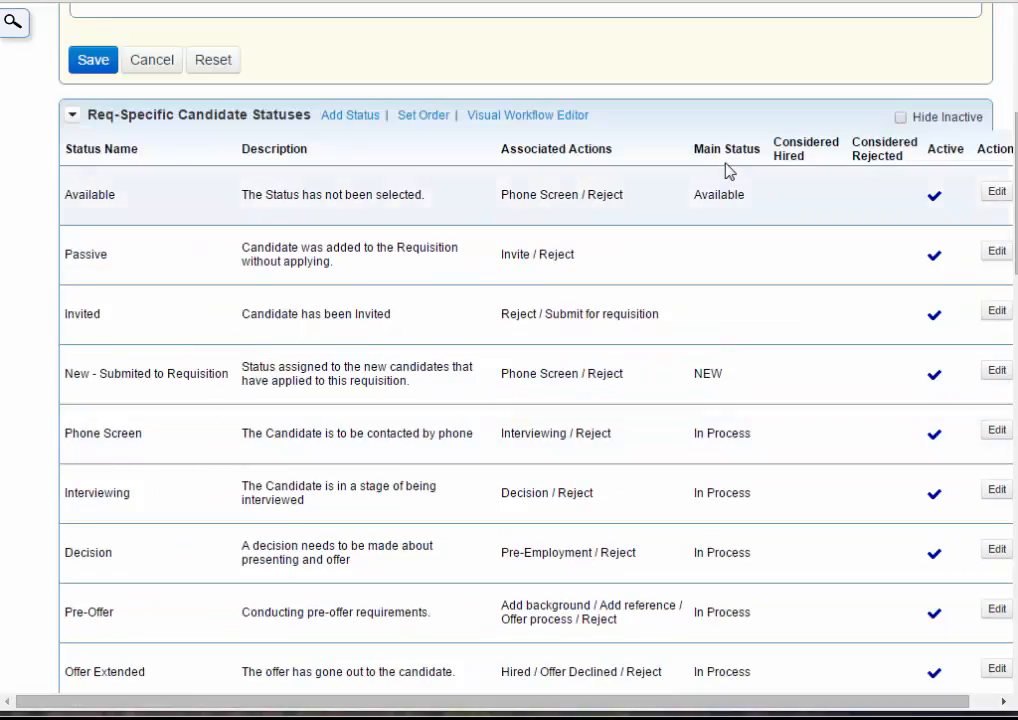
pyautogui.moveTo(694, 147); pyautogui.dragTo(756, 147)
pyautogui.click(686, 193)
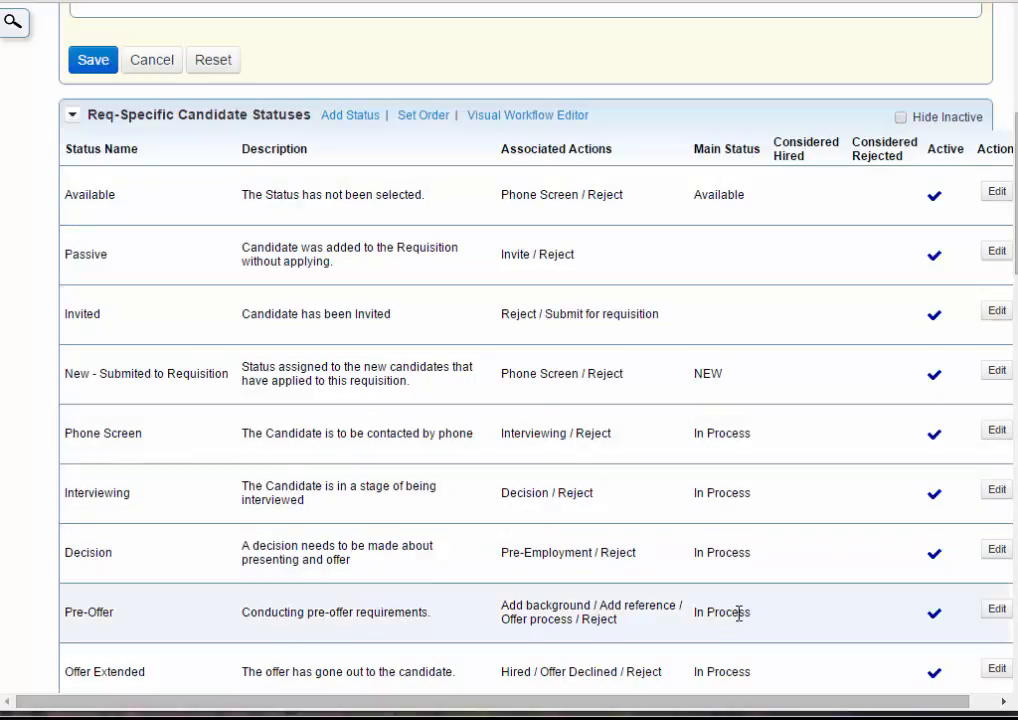
pyautogui.scroll(-1, 738, 616)
pyautogui.scroll(-2, 738, 616)
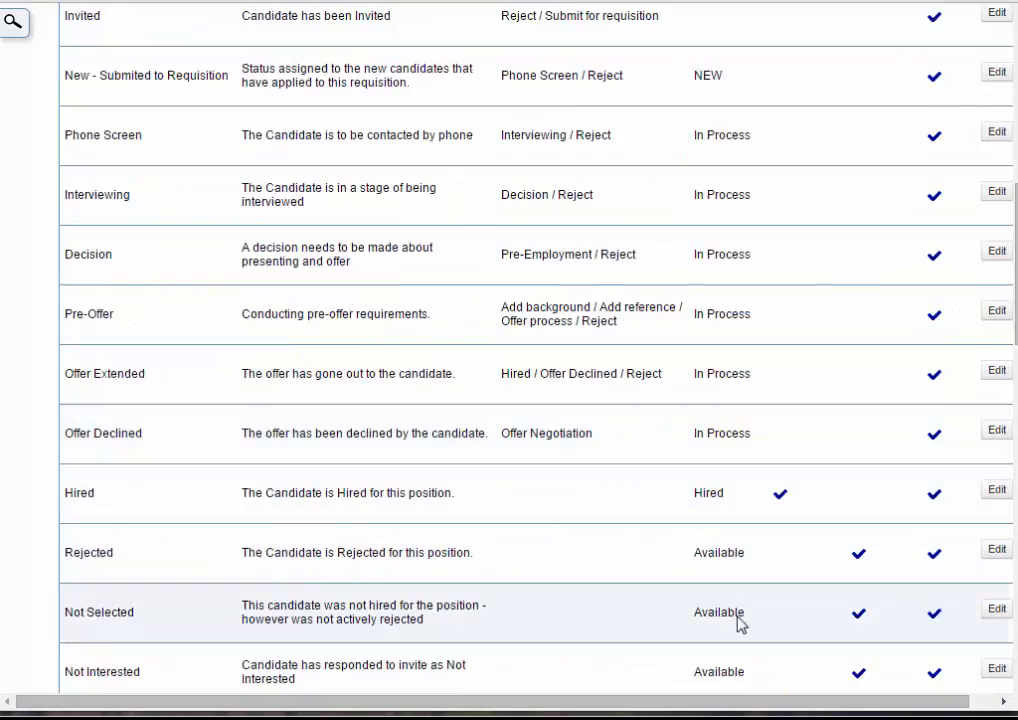
pyautogui.scroll(-1, 738, 622)
pyautogui.scroll(4, 738, 622)
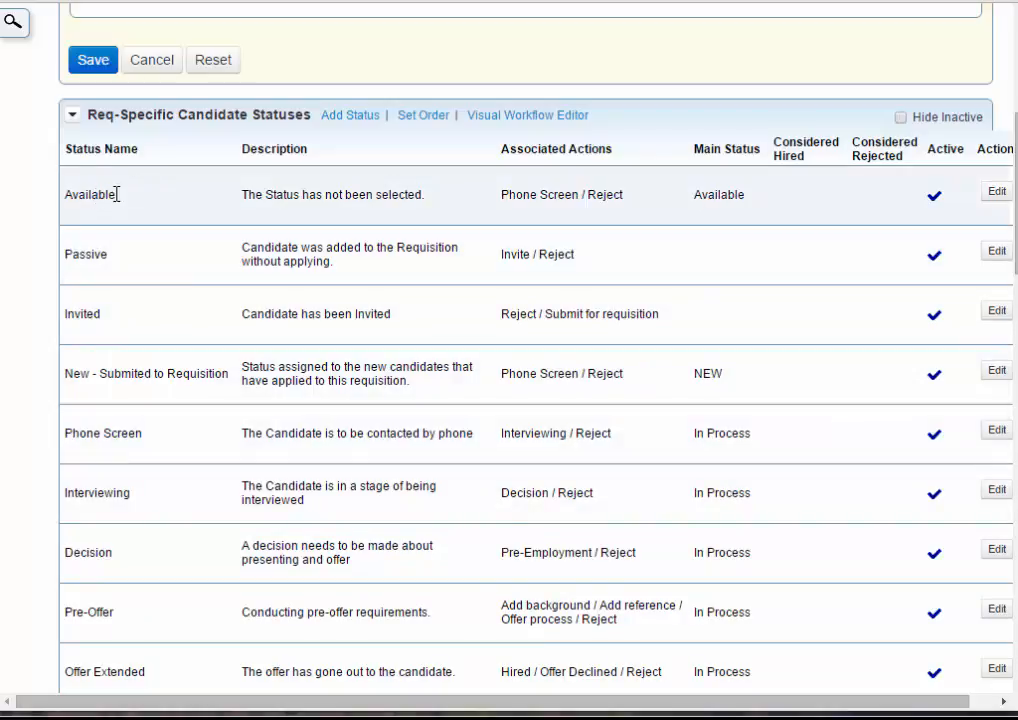
# - Review the Available, Passive, New - Submited to Requisition and Phone Screen statuses, and the main status mapped to Phone Screen
pyautogui.moveTo(116, 194); pyautogui.dragTo(66, 206)
pyautogui.moveTo(109, 254); pyautogui.dragTo(74, 253)
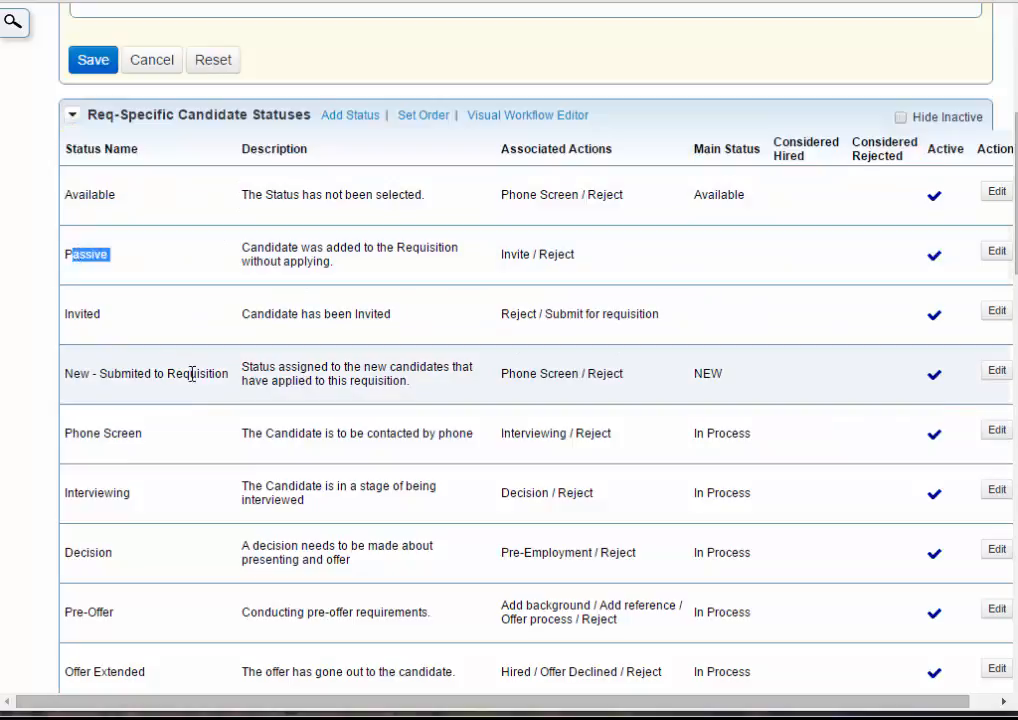
pyautogui.moveTo(224, 373); pyautogui.dragTo(88, 373)
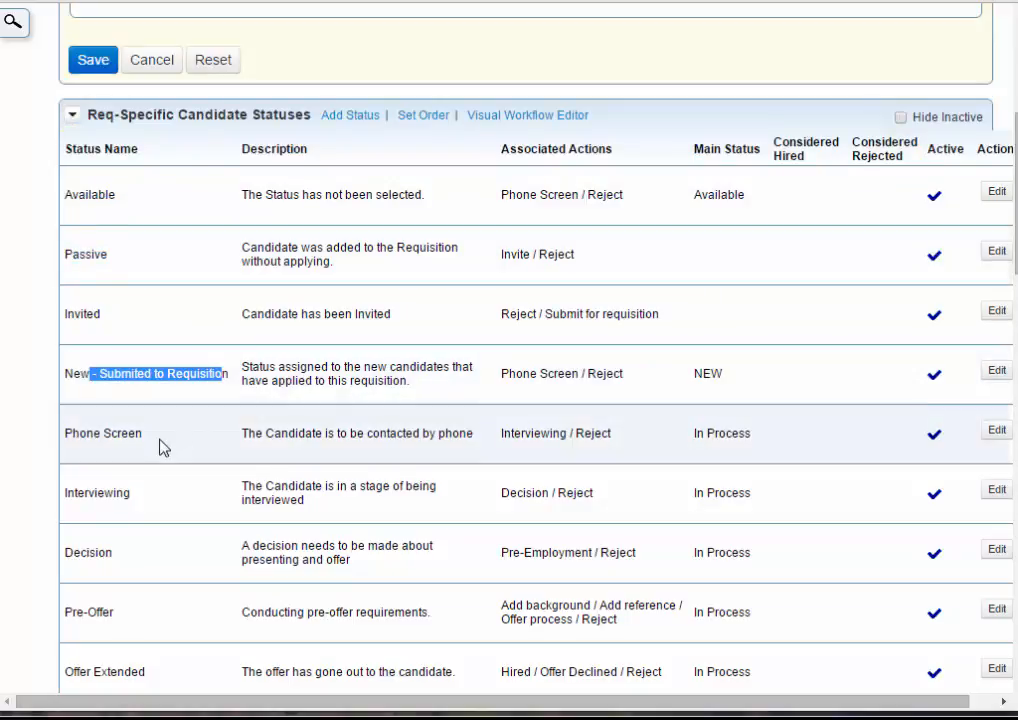
pyautogui.moveTo(157, 444); pyautogui.dragTo(78, 440)
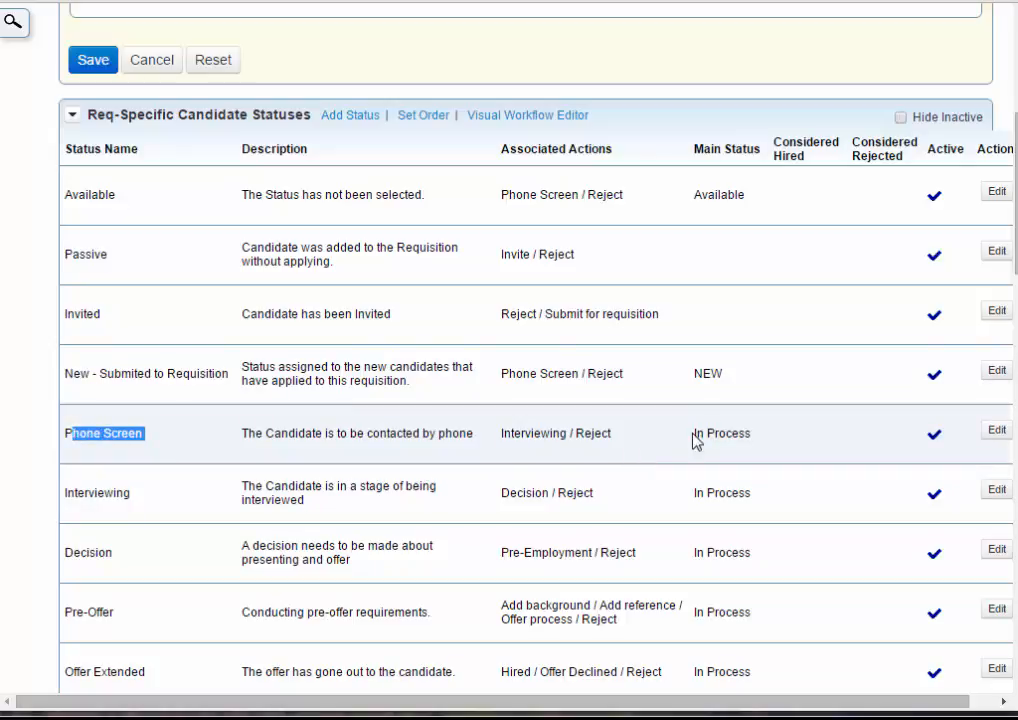
pyautogui.moveTo(694, 434); pyautogui.dragTo(778, 440)
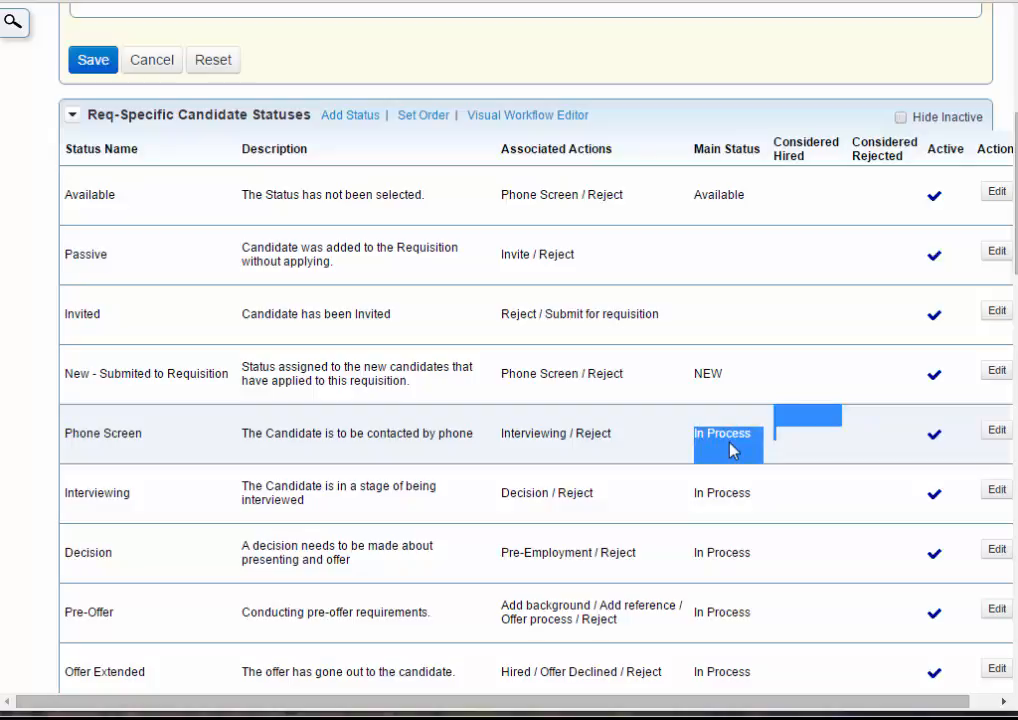
# - Leave the workflow editor and open the List Views customization for Recruit
pyautogui.scroll(4, 730, 450)
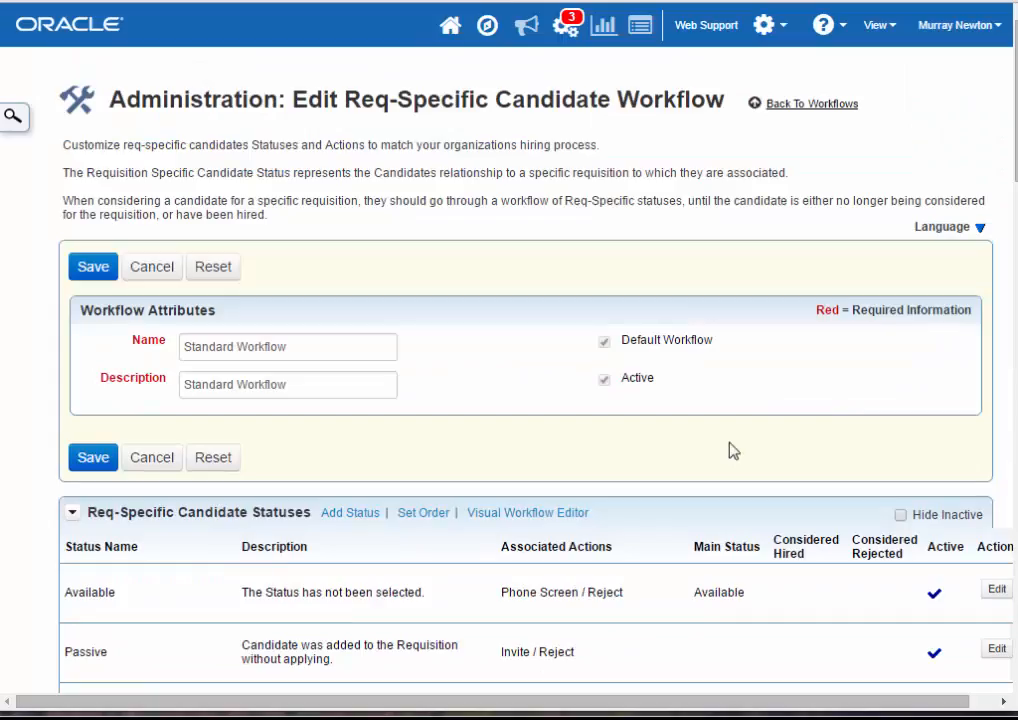
pyautogui.click(778, 27)
pyautogui.click(786, 153)
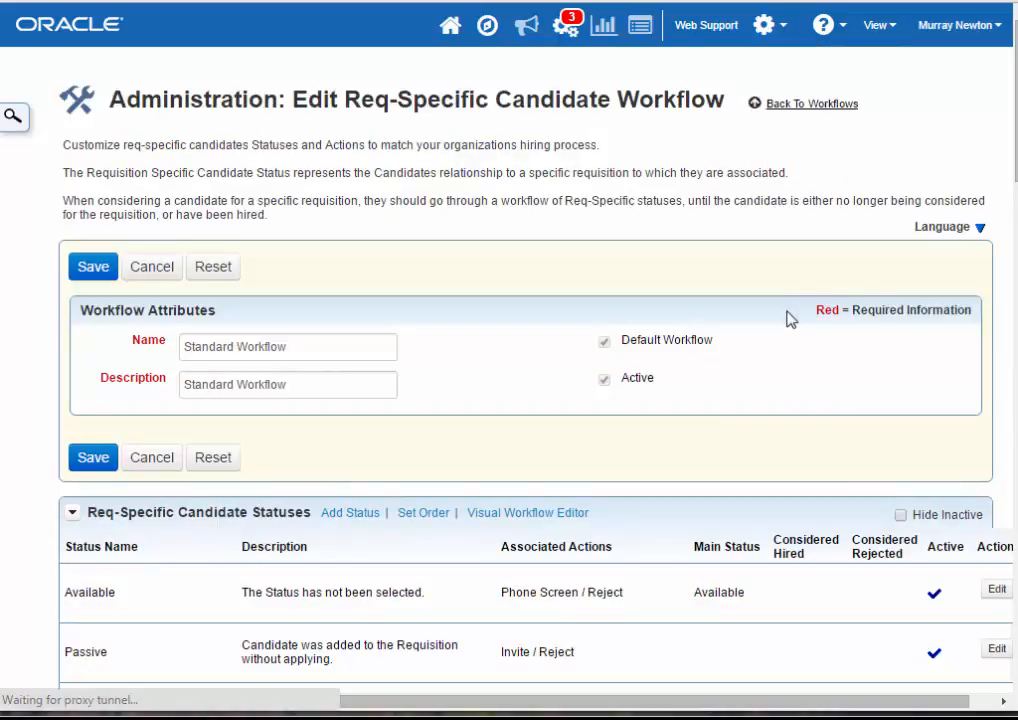
pyautogui.scroll(-2, 586, 594)
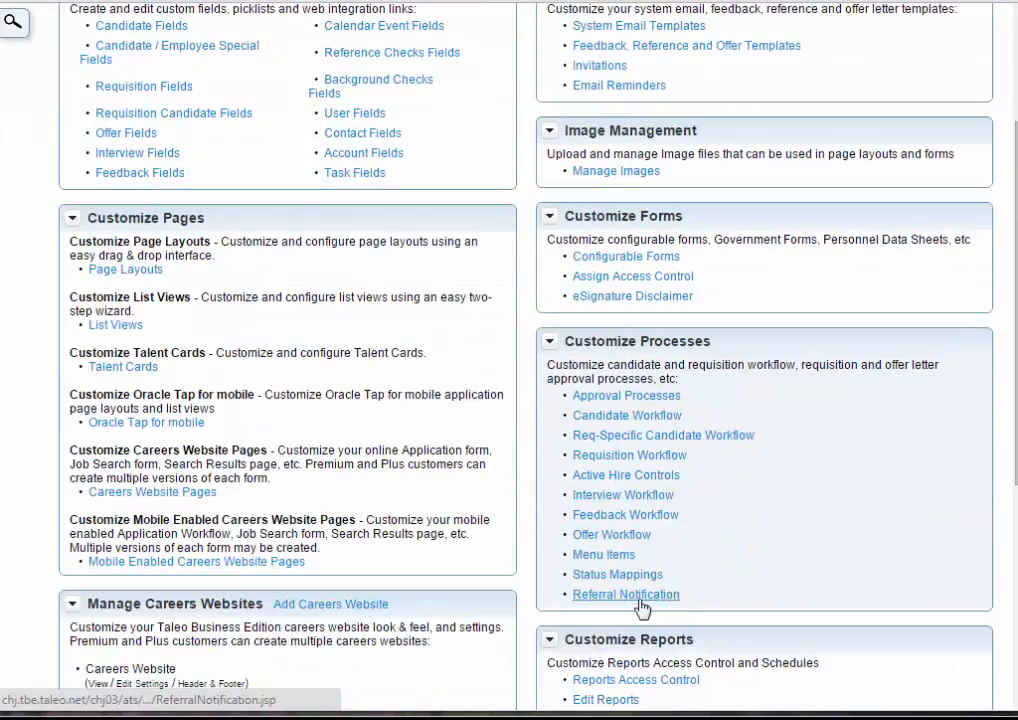
pyautogui.click(116, 327)
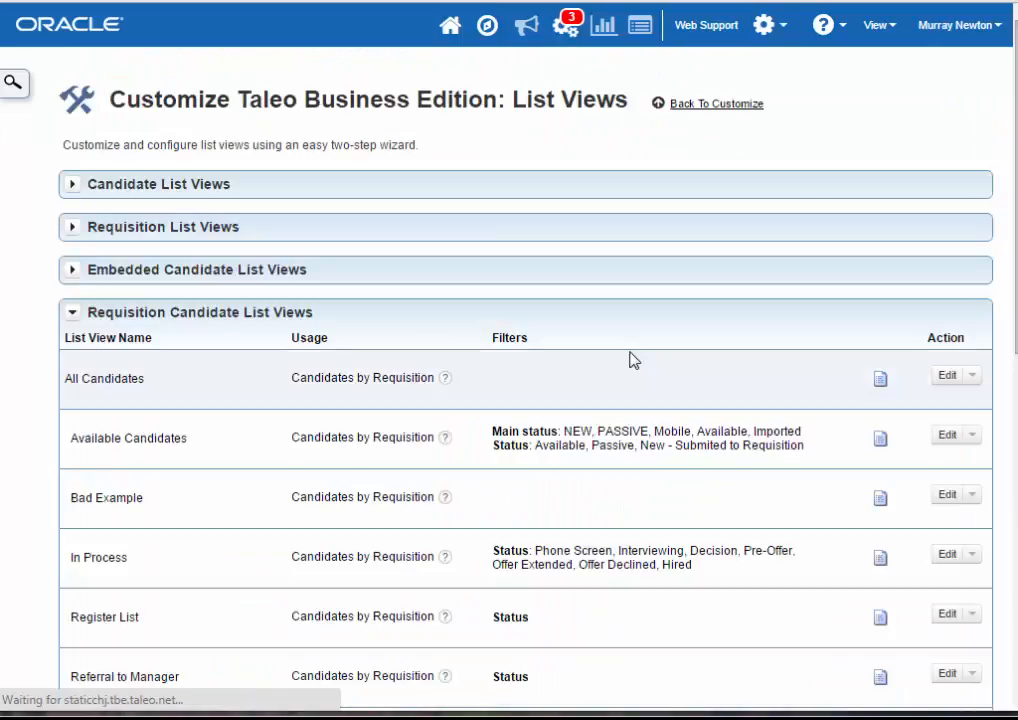
# - Examine the status filters of the Requisition Candidate List Views, including Available Candidates and In Process
pyautogui.moveTo(96, 313); pyautogui.dragTo(245, 318)
pyautogui.scroll(-1, 393, 400)
pyautogui.scroll(-2, 393, 400)
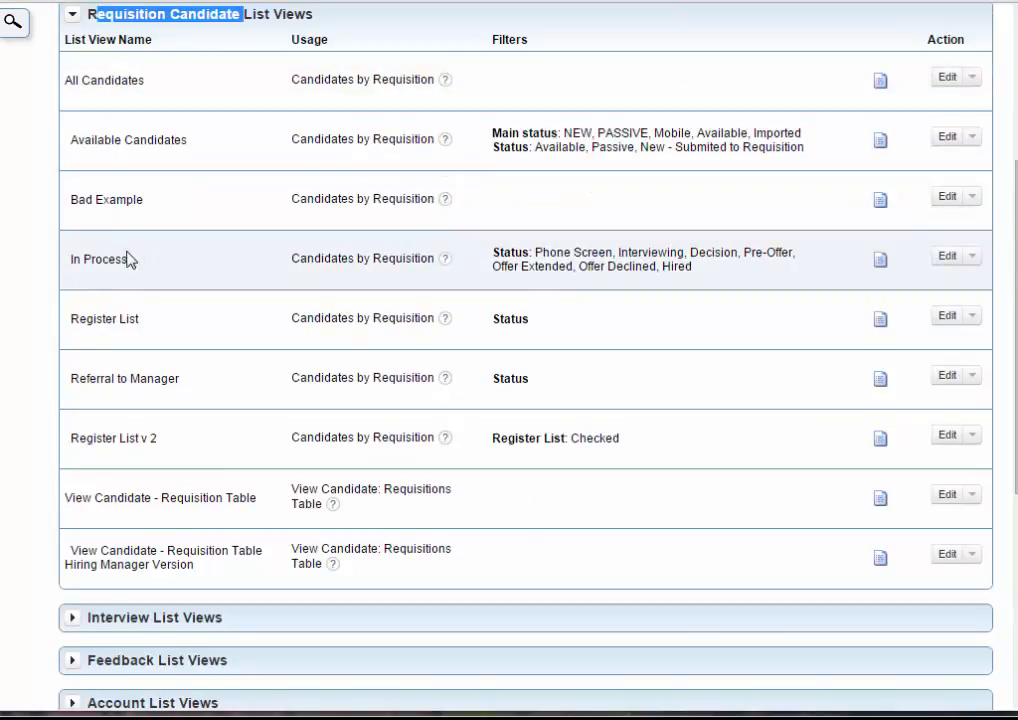
# - Review the usage and the status filter values of the In Process requisition candidate list view
pyautogui.moveTo(290, 264); pyautogui.dragTo(430, 264)
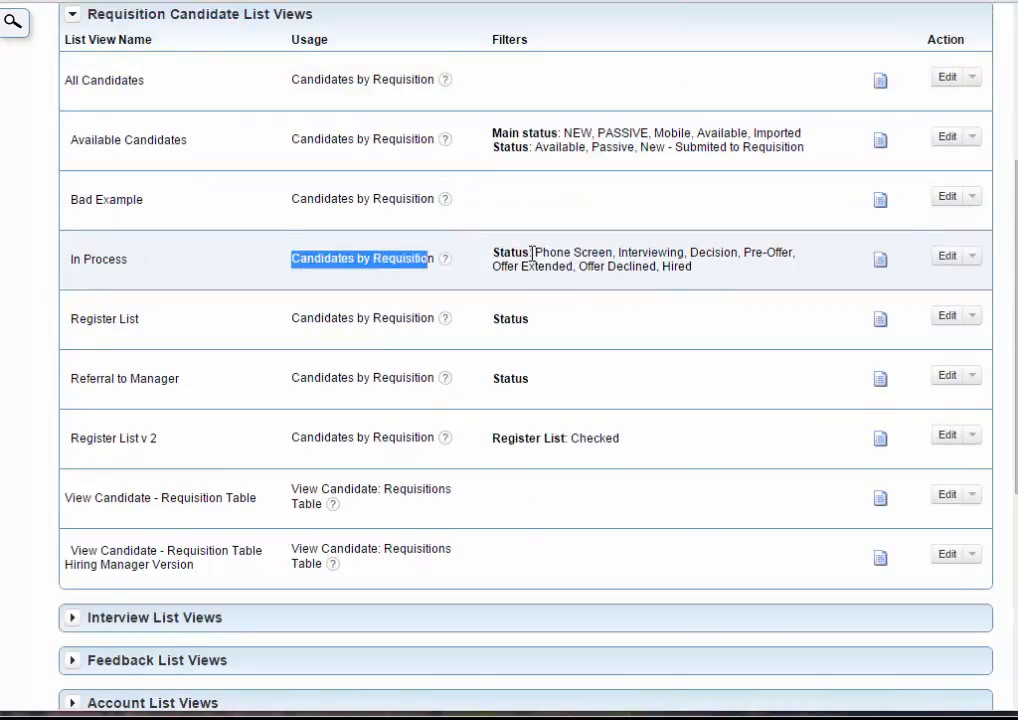
pyautogui.moveTo(532, 252); pyautogui.dragTo(545, 253)
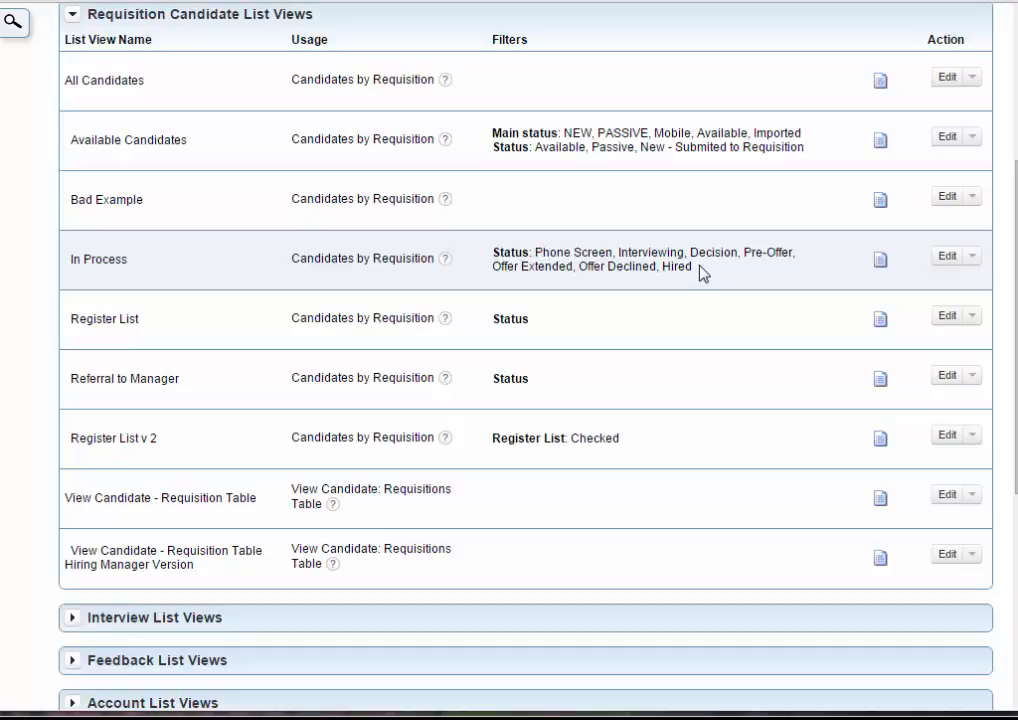
pyautogui.moveTo(703, 273); pyautogui.dragTo(532, 245)
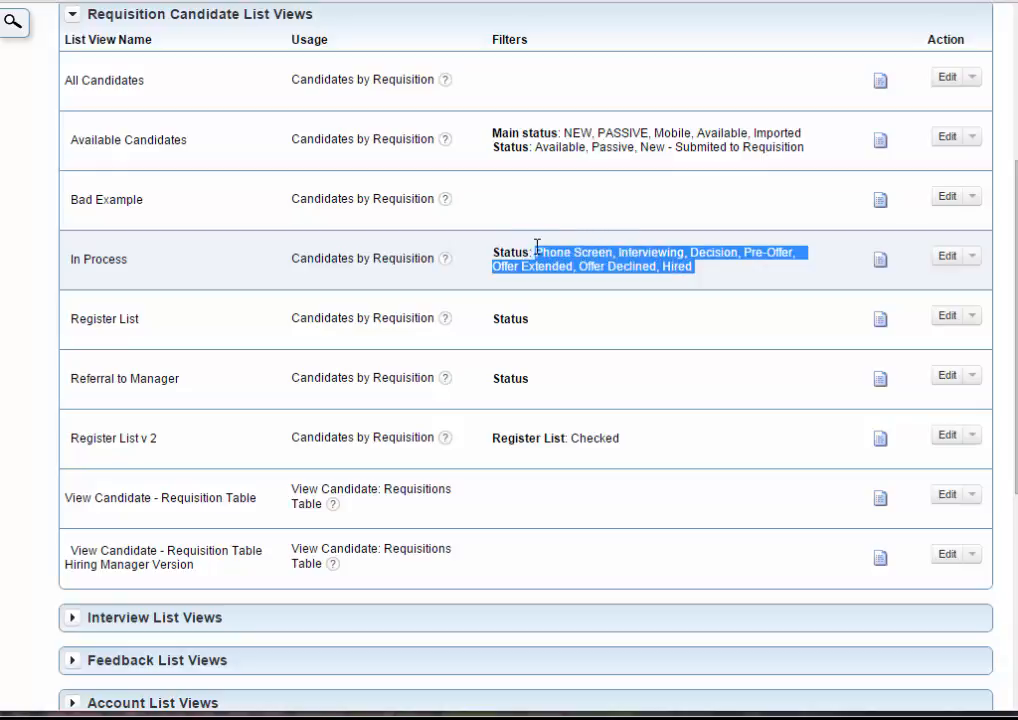
# - Open the In Process list view for editing, check its first filter field, and continue to its filter values
pyautogui.click(946, 258)
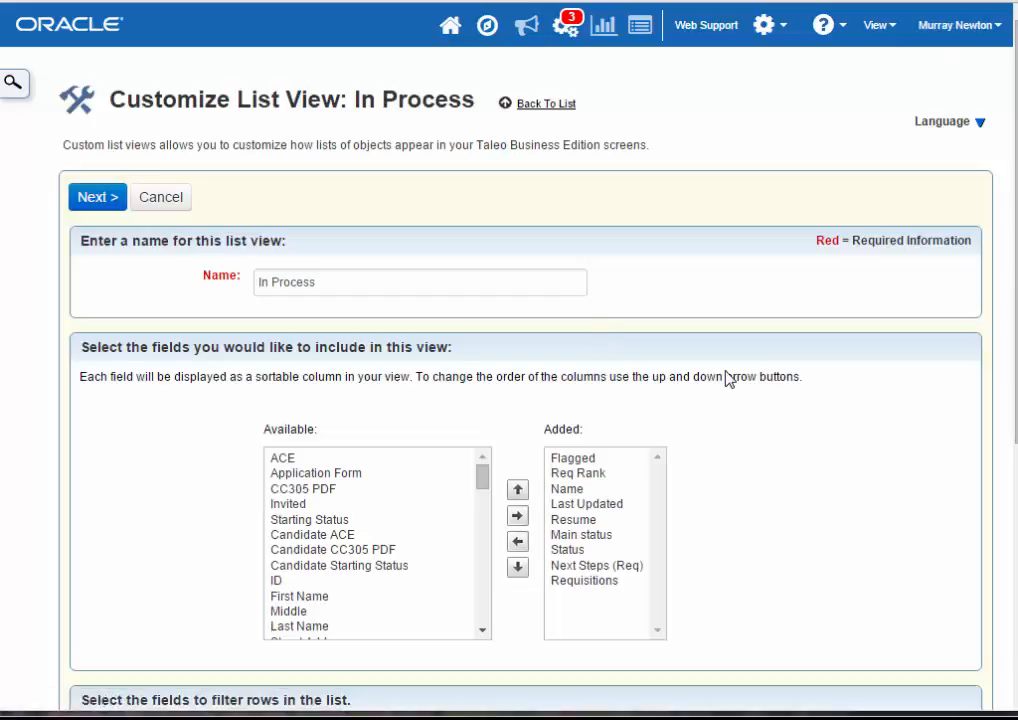
pyautogui.scroll(-3, 720, 380)
pyautogui.click(281, 490)
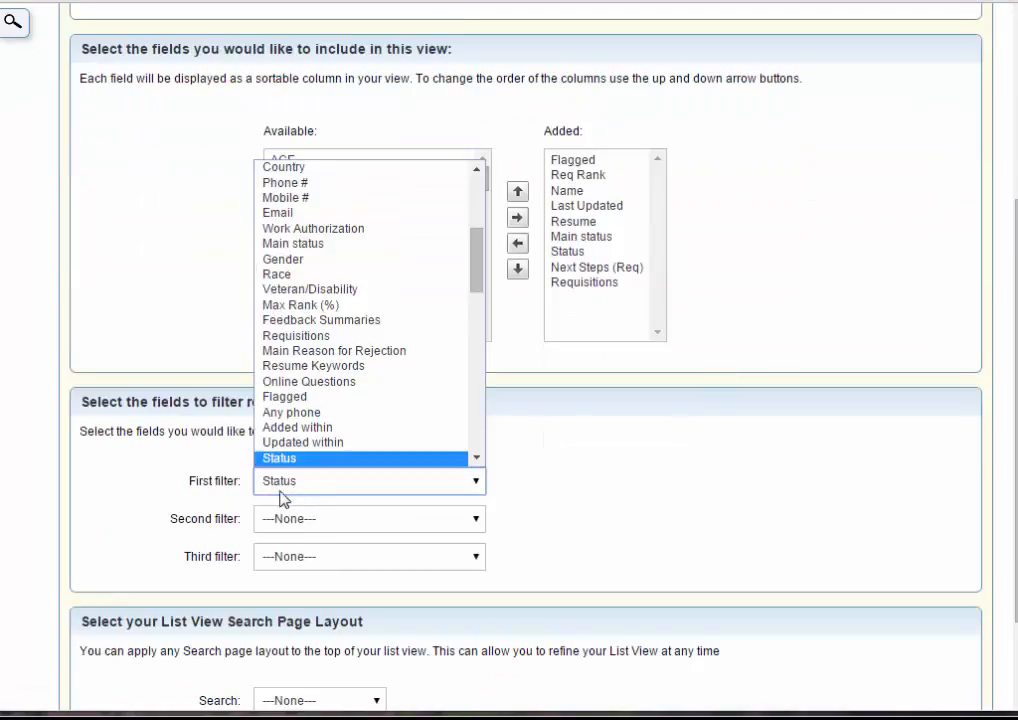
pyautogui.click(284, 463)
pyautogui.click(306, 488)
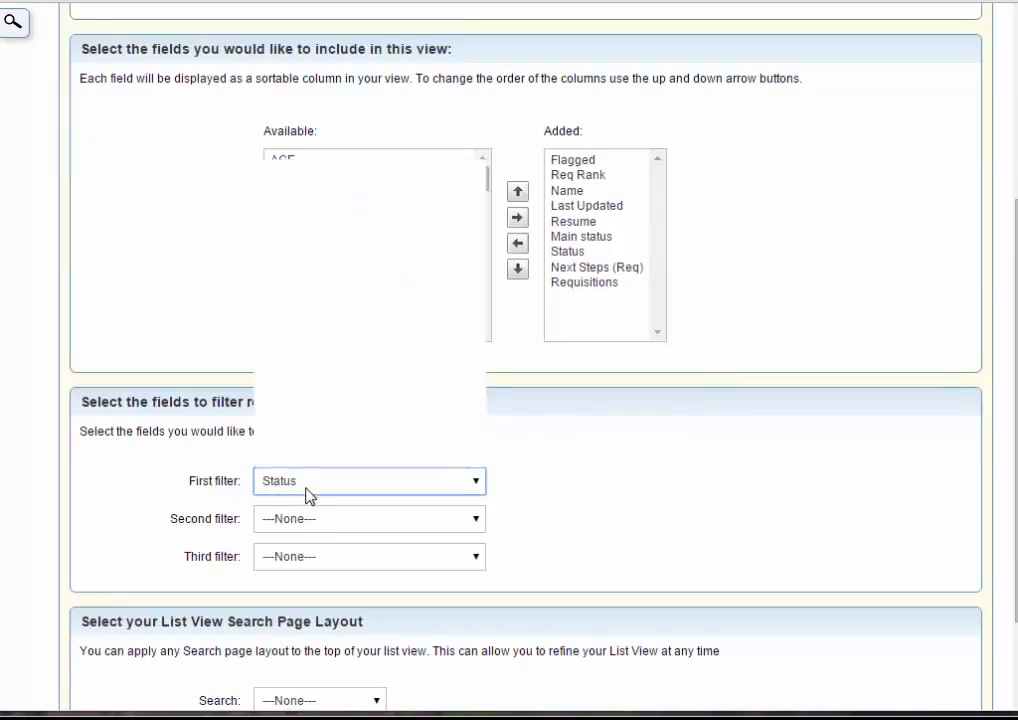
pyautogui.click(319, 489)
pyautogui.scroll(-2, 510, 507)
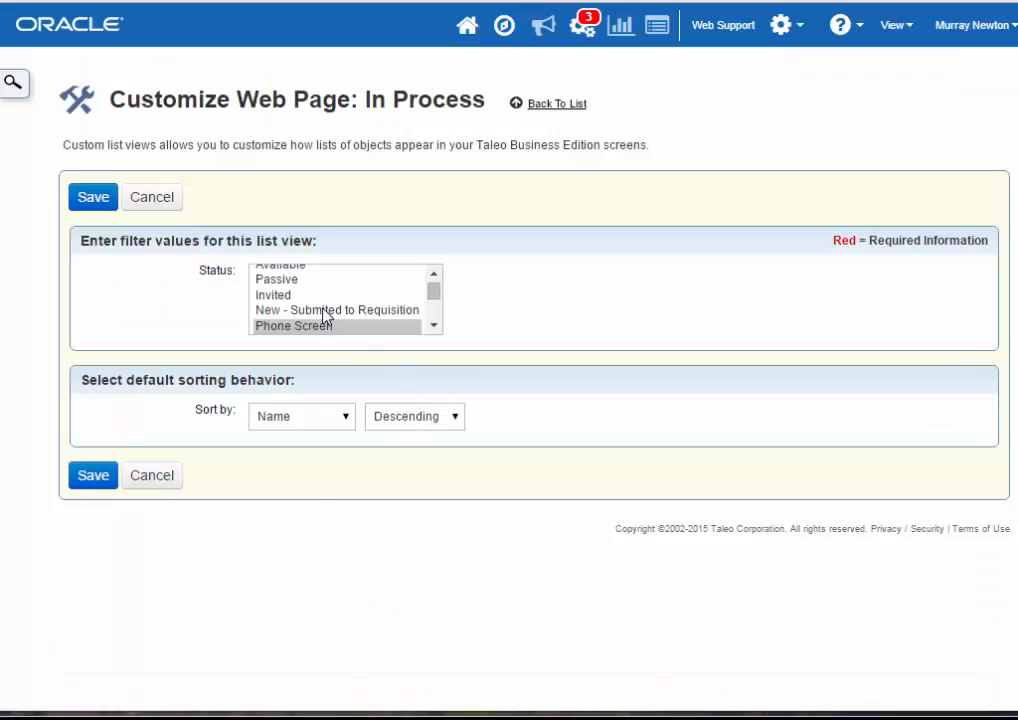
# - Examine which statuses are included in and left out of the In Process filter, and leave without saving
pyautogui.moveTo(436, 292); pyautogui.dragTo(437, 288)
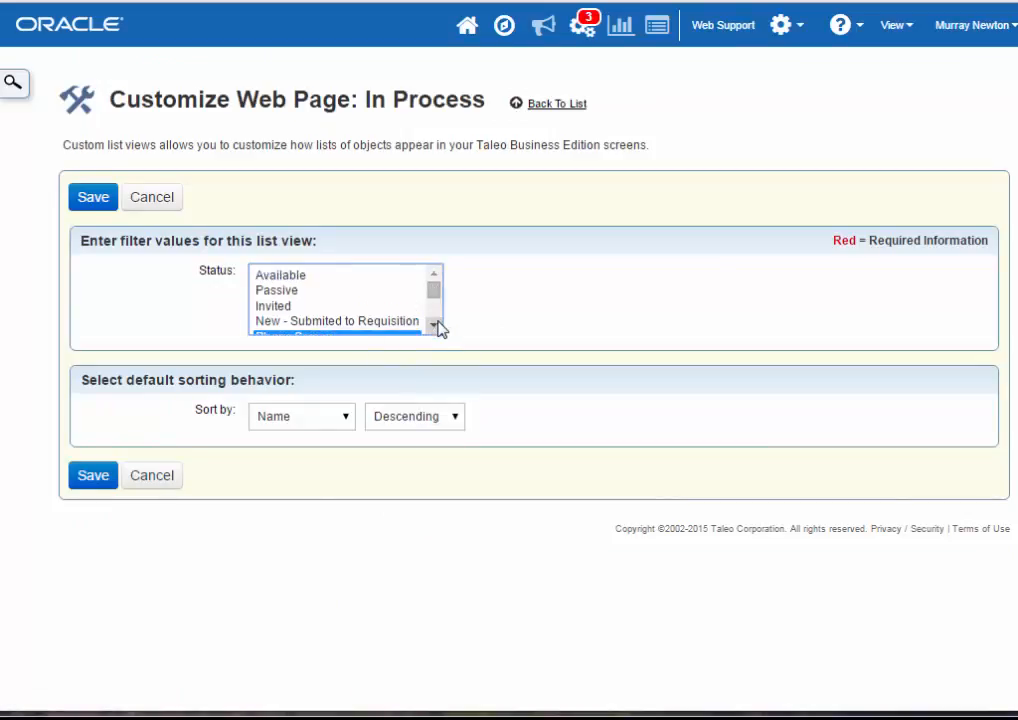
pyautogui.click(437, 323)
pyautogui.click(437, 323)
pyautogui.click(437, 323)
pyautogui.click(437, 323)
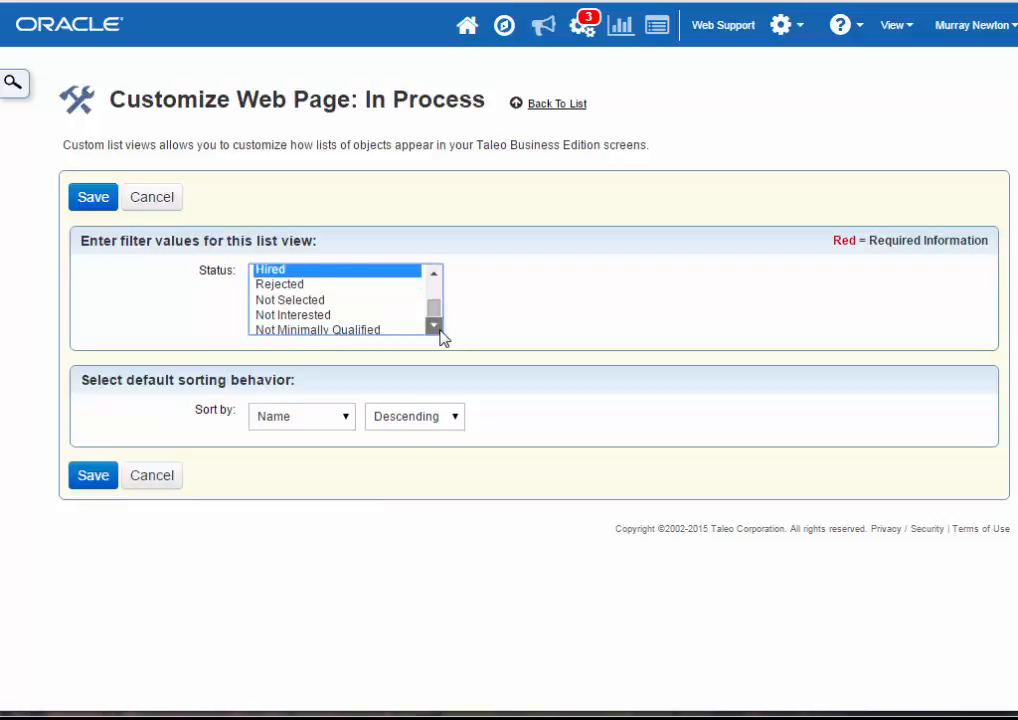
pyautogui.click(436, 324)
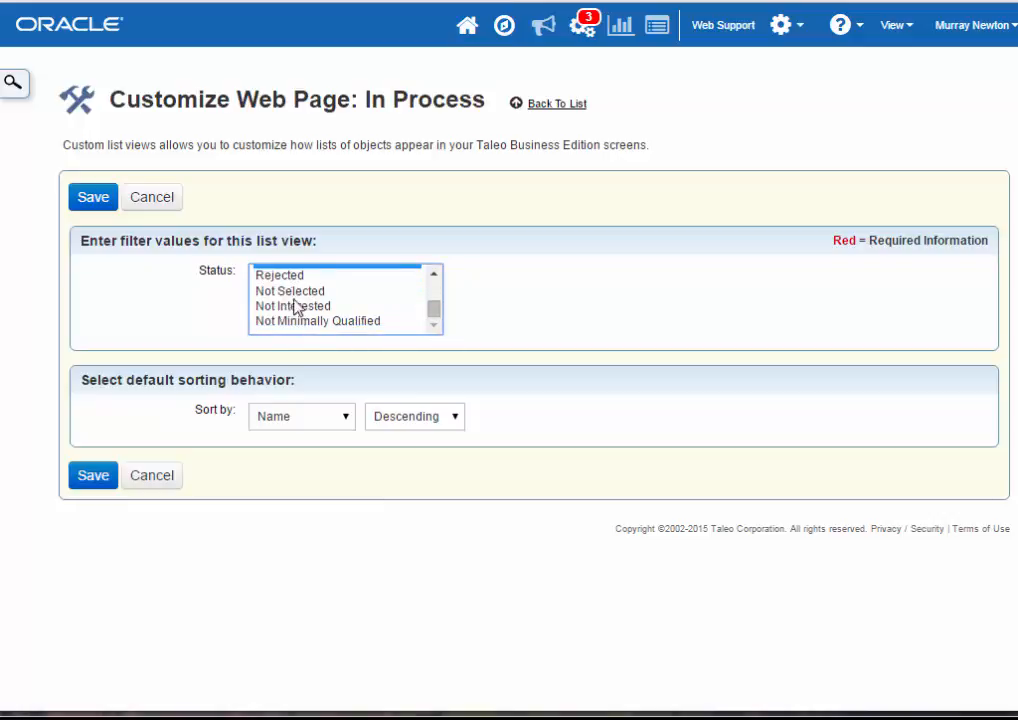
pyautogui.click(434, 276)
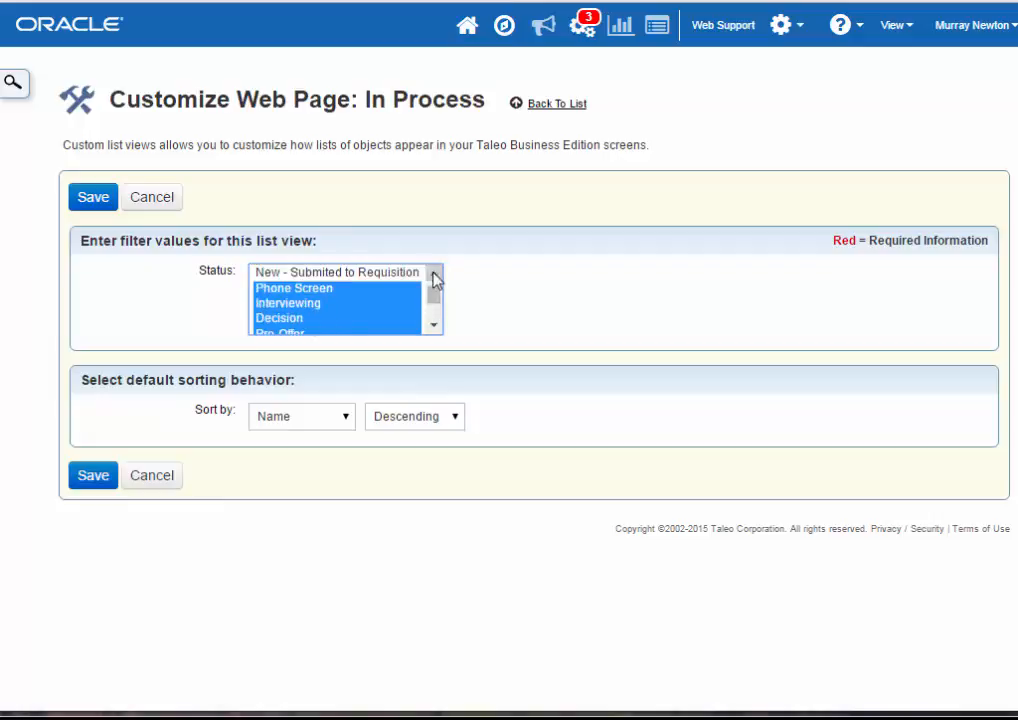
pyautogui.click(434, 276)
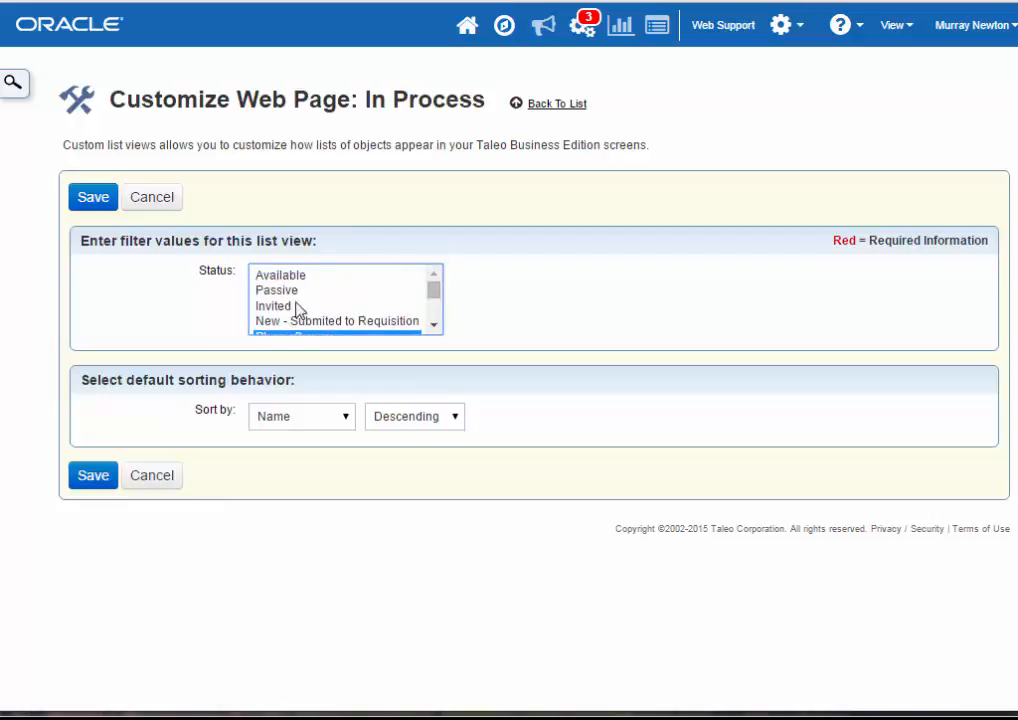
pyautogui.click(435, 326)
pyautogui.click(434, 326)
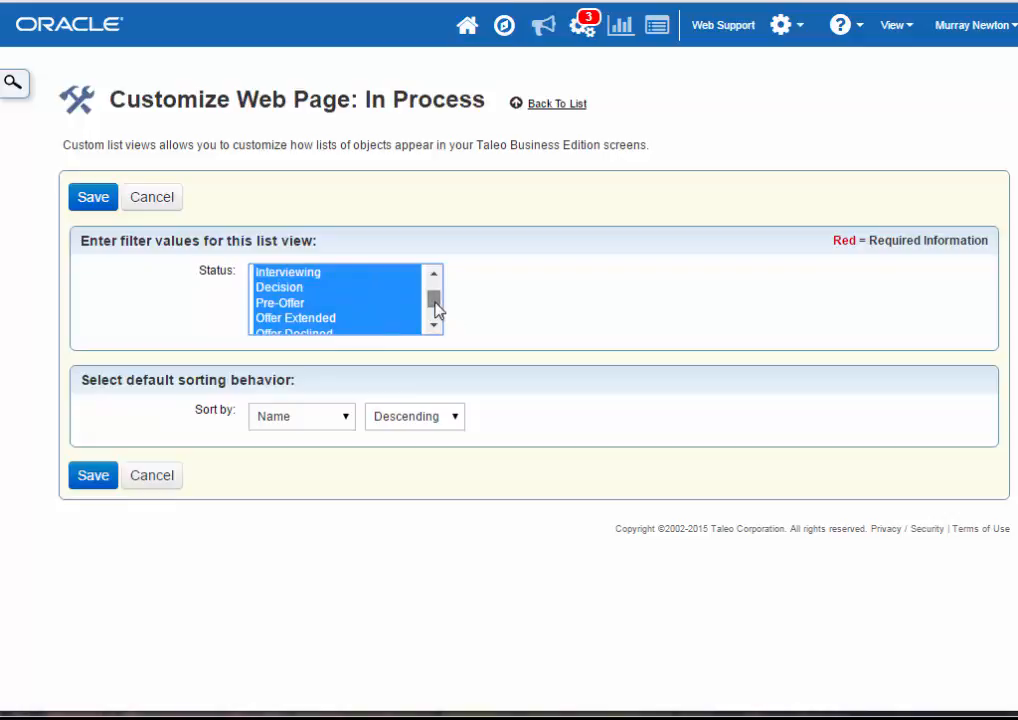
pyautogui.moveTo(436, 310); pyautogui.dragTo(436, 320)
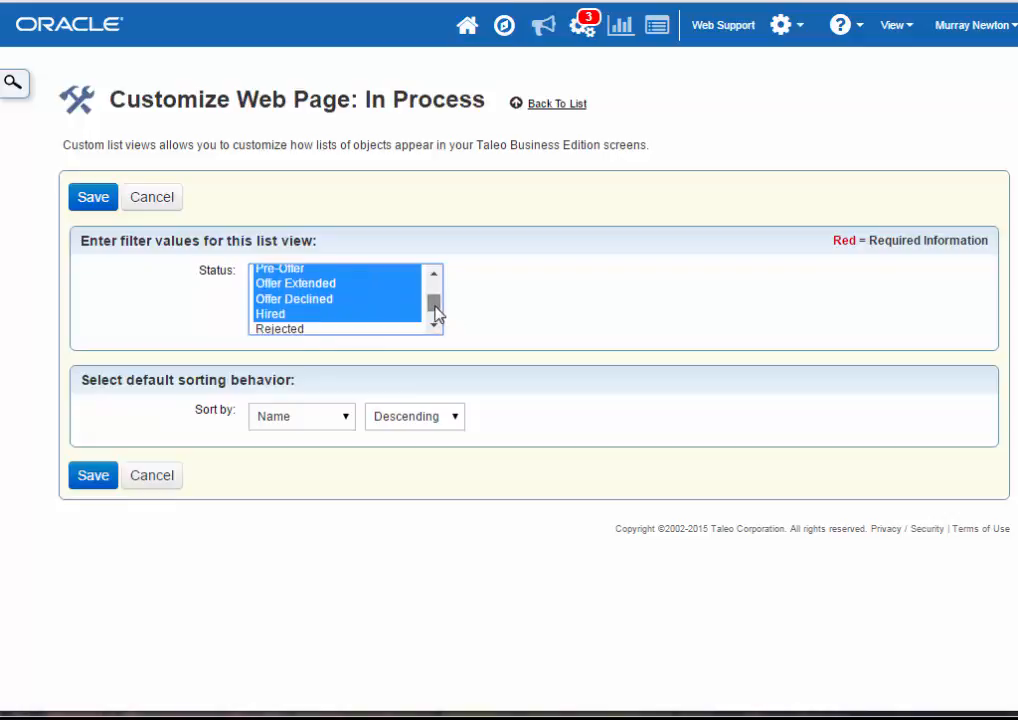
pyautogui.click(167, 478)
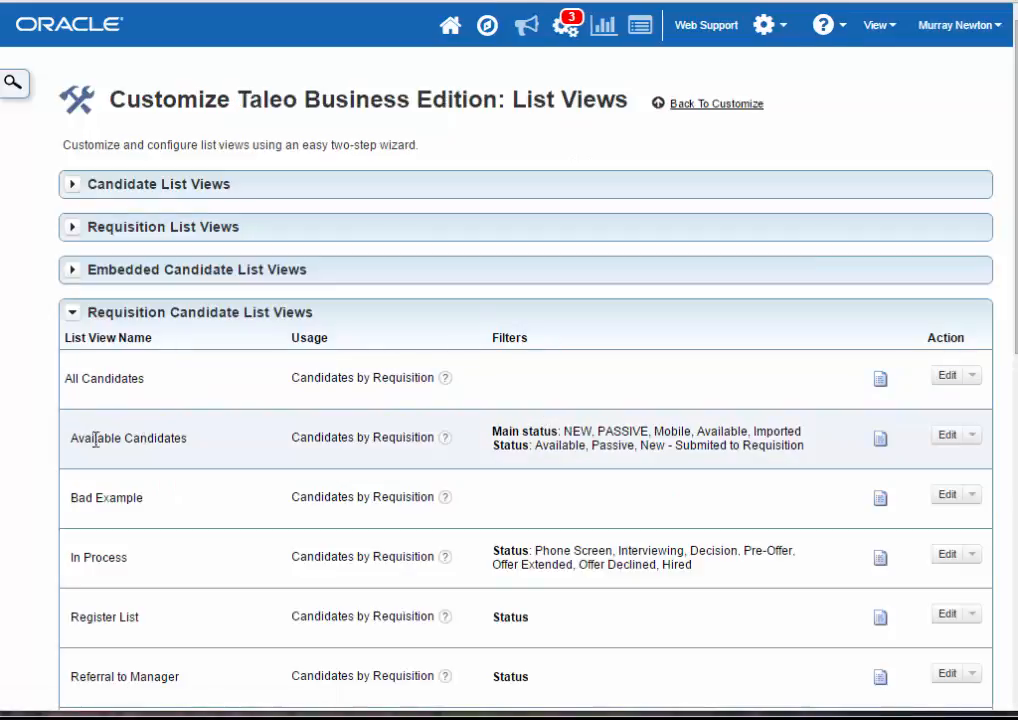
# - Open the Available Candidates list view for editing, review its Main status and Status filter fields, and continue to its filter values
pyautogui.moveTo(77, 438); pyautogui.dragTo(183, 440)
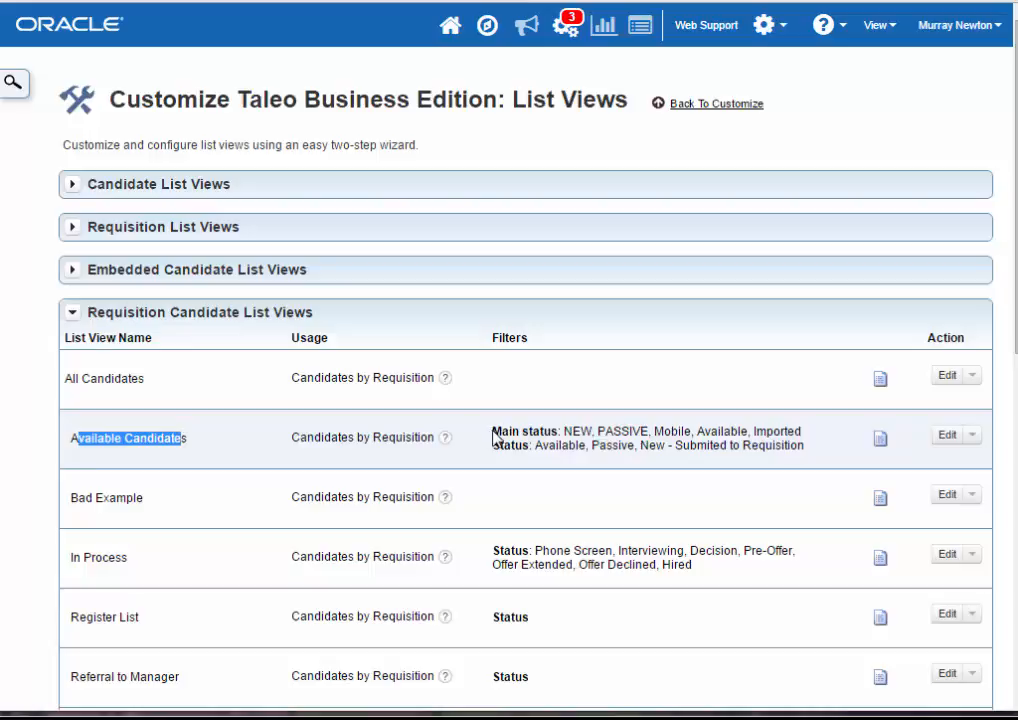
pyautogui.moveTo(493, 433); pyautogui.dragTo(562, 428)
pyautogui.click(519, 447)
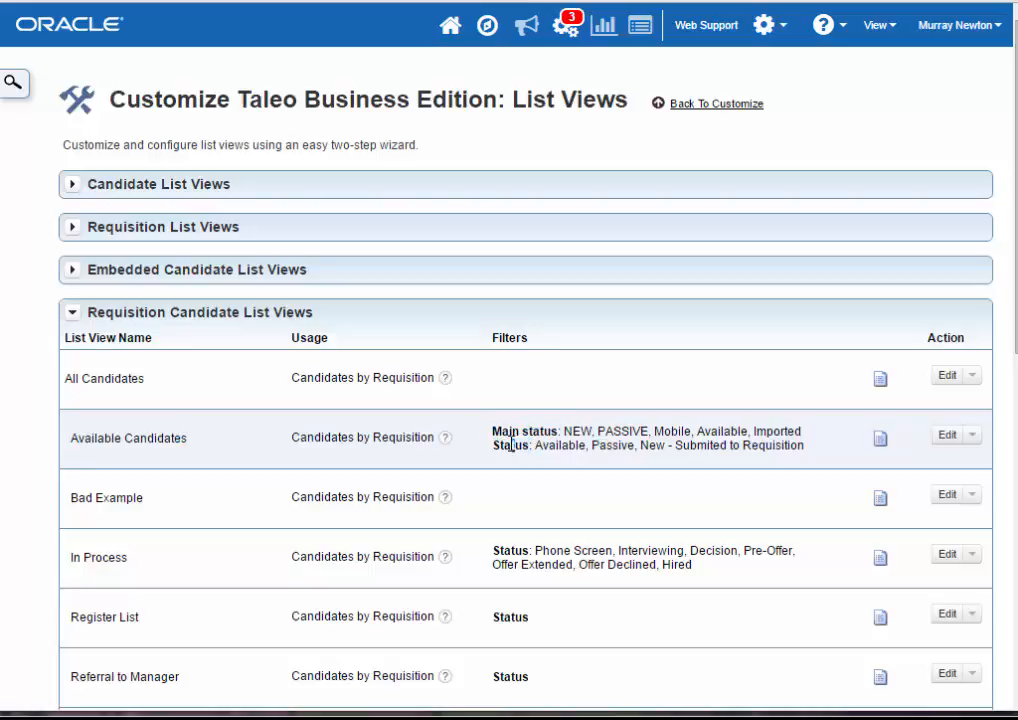
pyautogui.click(951, 437)
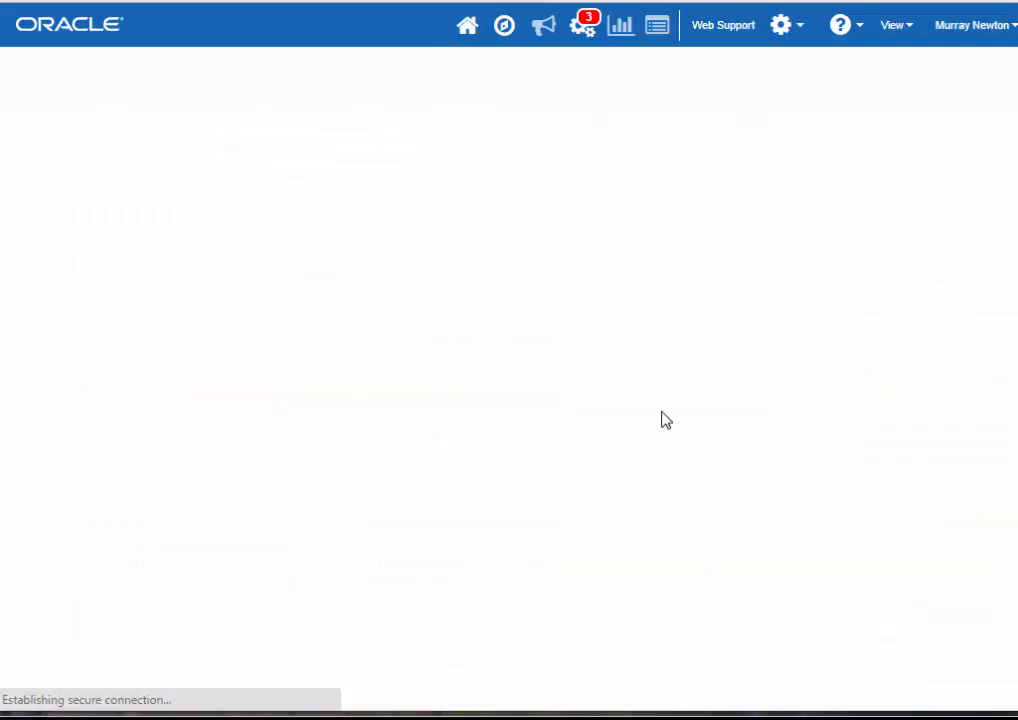
pyautogui.scroll(-2, 563, 533)
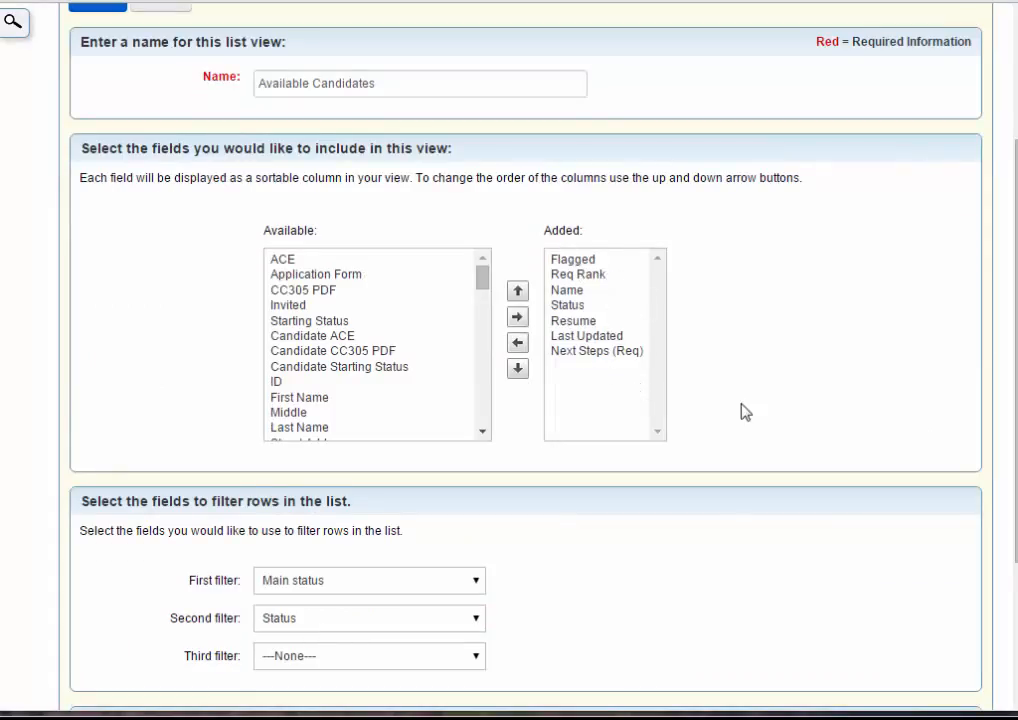
pyautogui.scroll(-1, 500, 466)
pyautogui.scroll(-1, 500, 466)
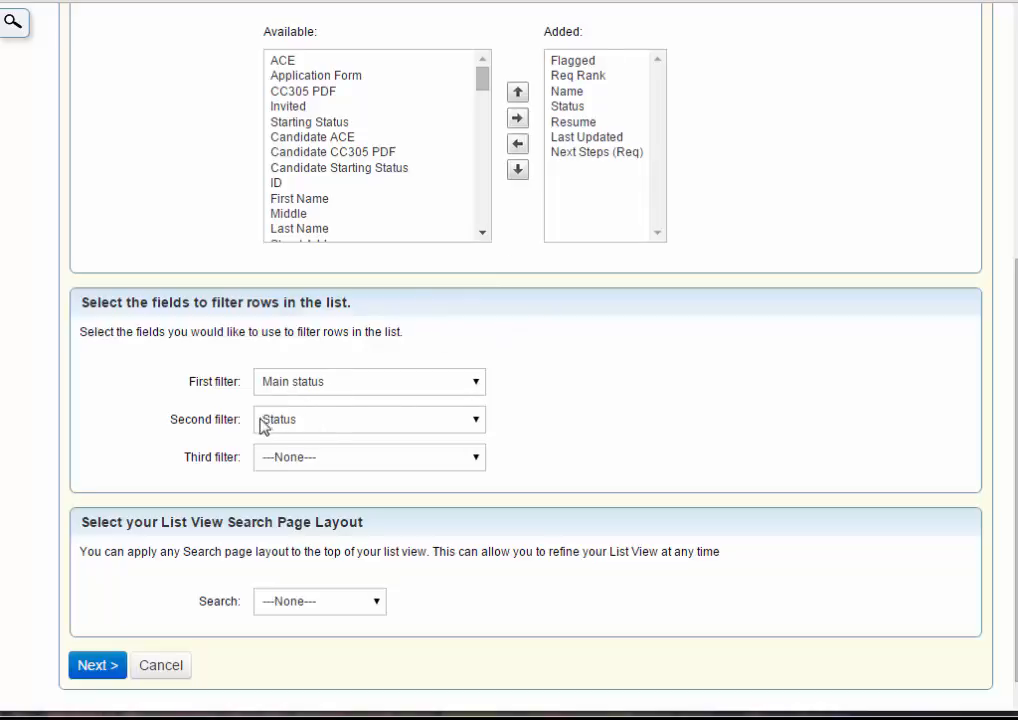
pyautogui.click(100, 665)
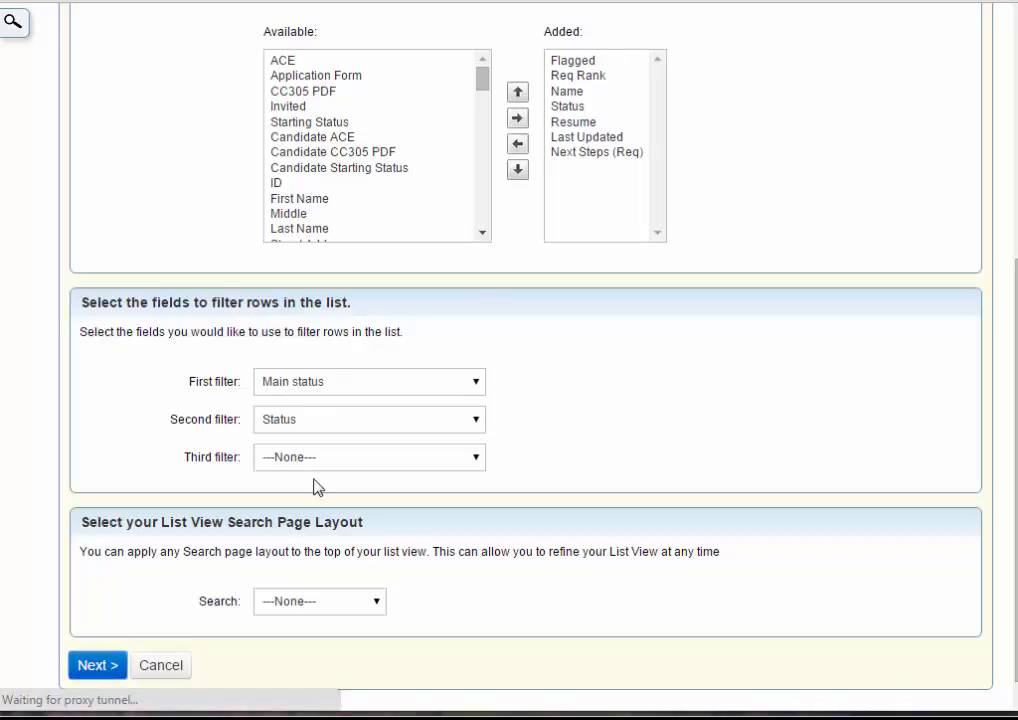
# - Examine which main statuses are selected in the Available Candidates filter
pyautogui.moveTo(414, 298); pyautogui.dragTo(411, 316)
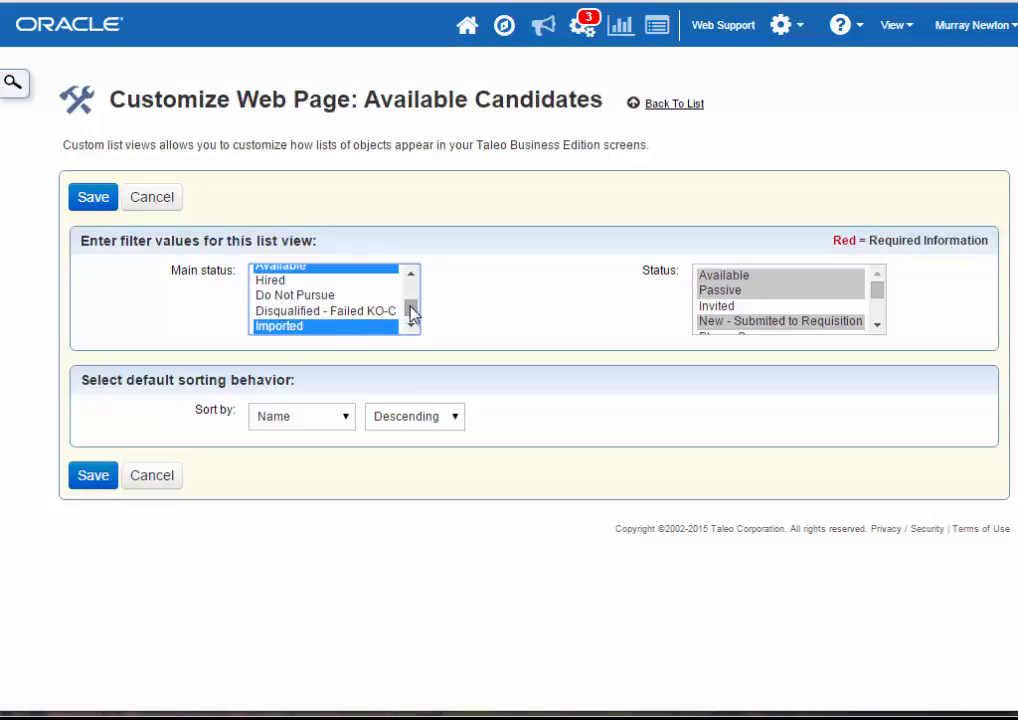
pyautogui.moveTo(411, 313); pyautogui.dragTo(412, 290)
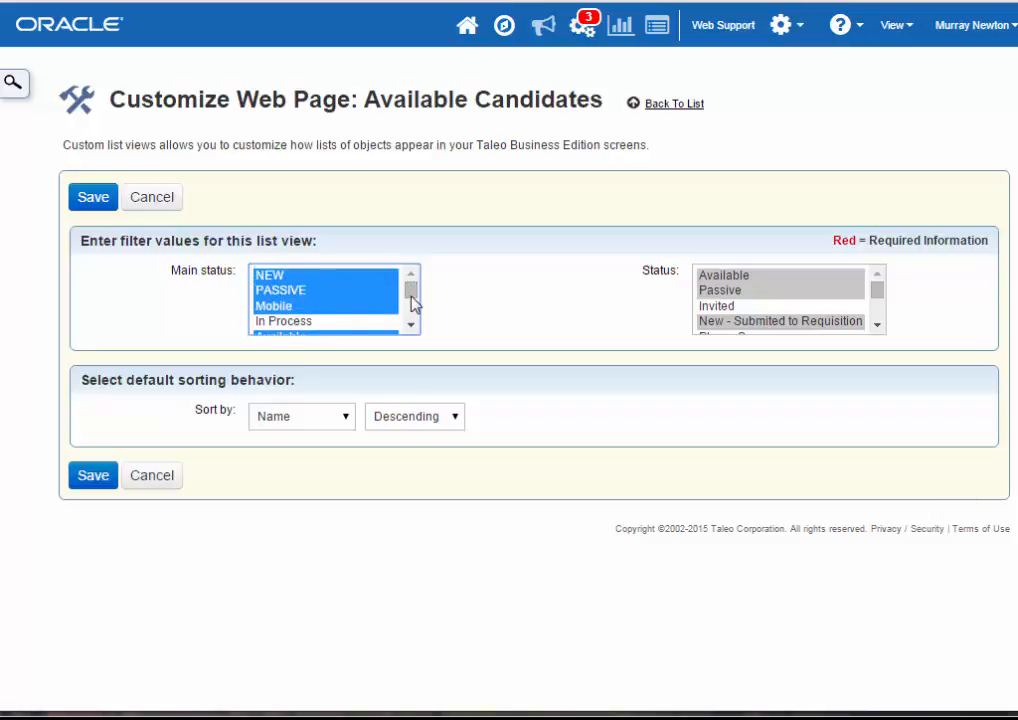
pyautogui.moveTo(412, 288); pyautogui.dragTo(412, 294)
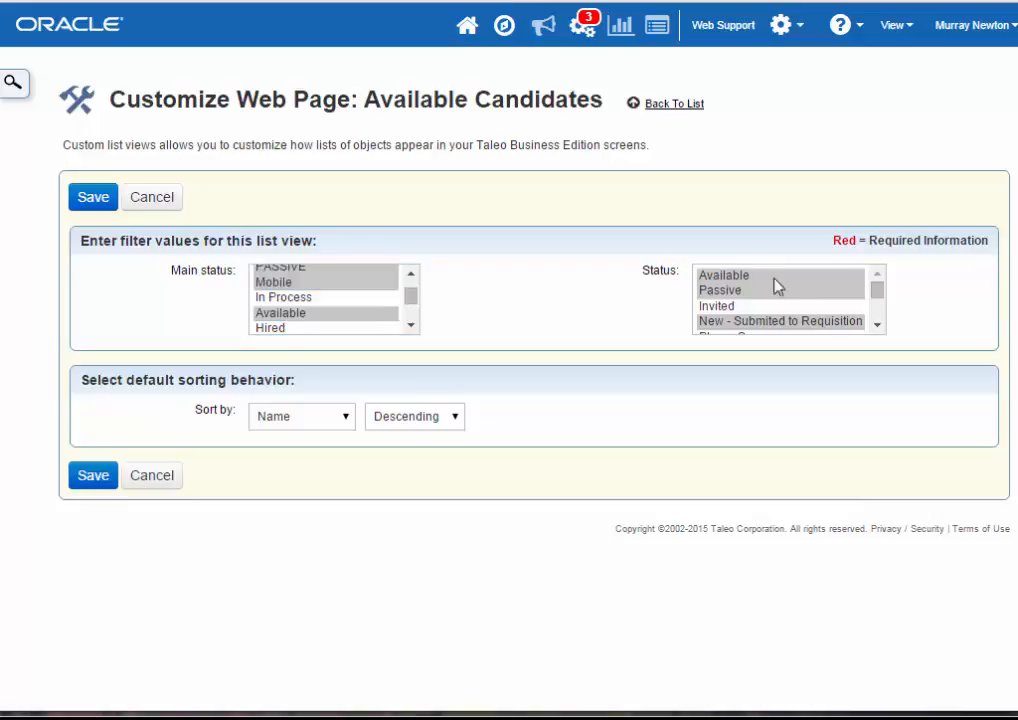
# - Add Invited to the Status filter values of the Available Candidates list view and save the view
pyautogui.click(877, 292)
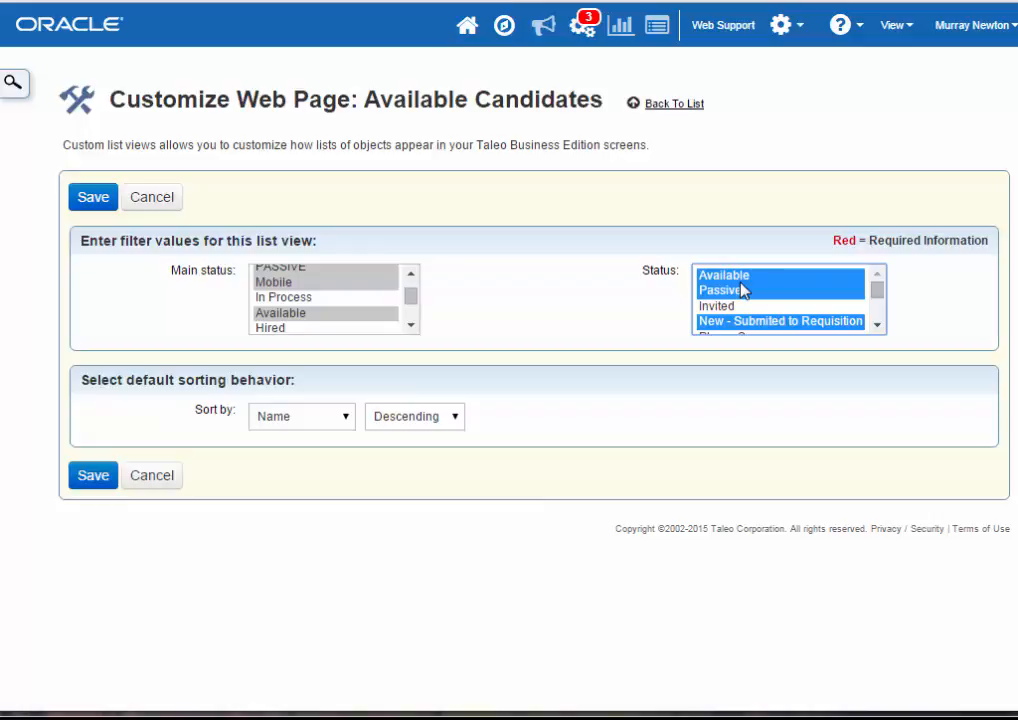
pyautogui.moveTo(877, 293)
pyautogui.mouseDown()
pyautogui.moveTo(879, 327)
pyautogui.moveTo(877, 298)
pyautogui.moveTo(866, 295)
pyautogui.mouseUp()
pyautogui.moveTo(877, 294); pyautogui.dragTo(877, 291)
pyautogui.keyDown('ctrl'); pyautogui.click(770, 306); pyautogui.keyUp('ctrl')
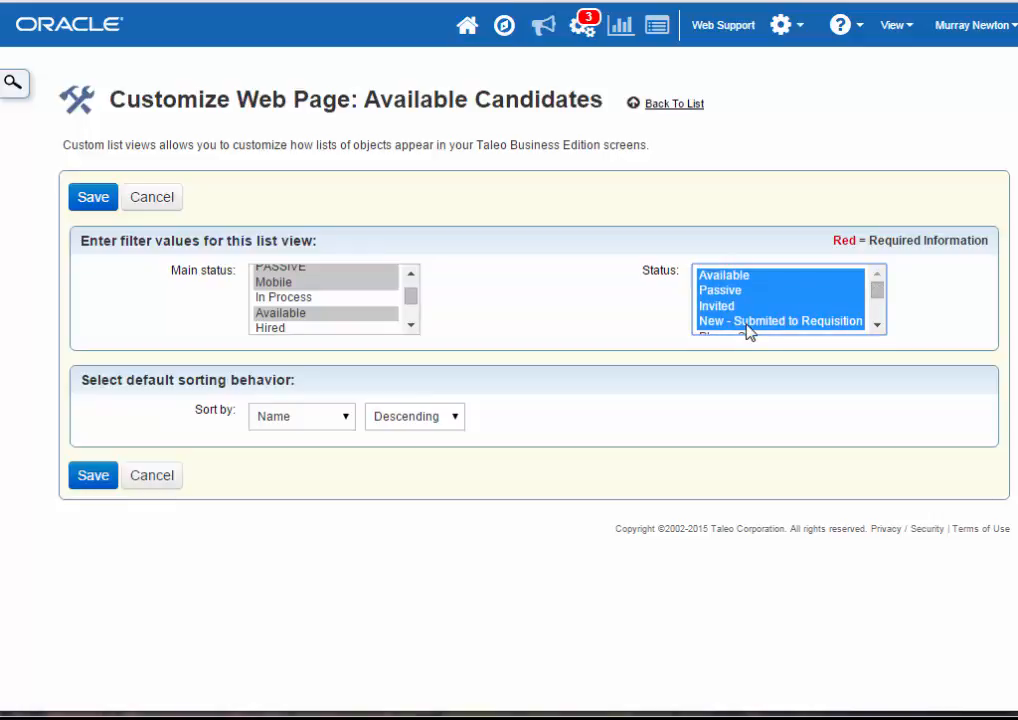
pyautogui.click(96, 478)
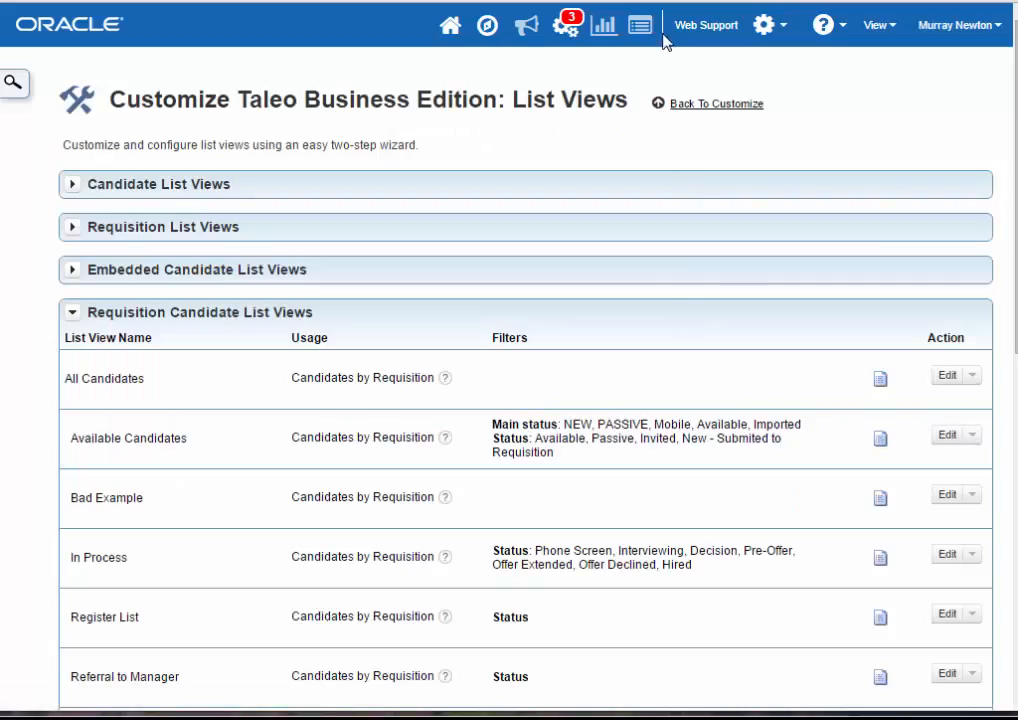
# - Go to the Roles settings and open the default list view assignments of the Administrator role
pyautogui.click(487, 28)
pyautogui.click(547, 320)
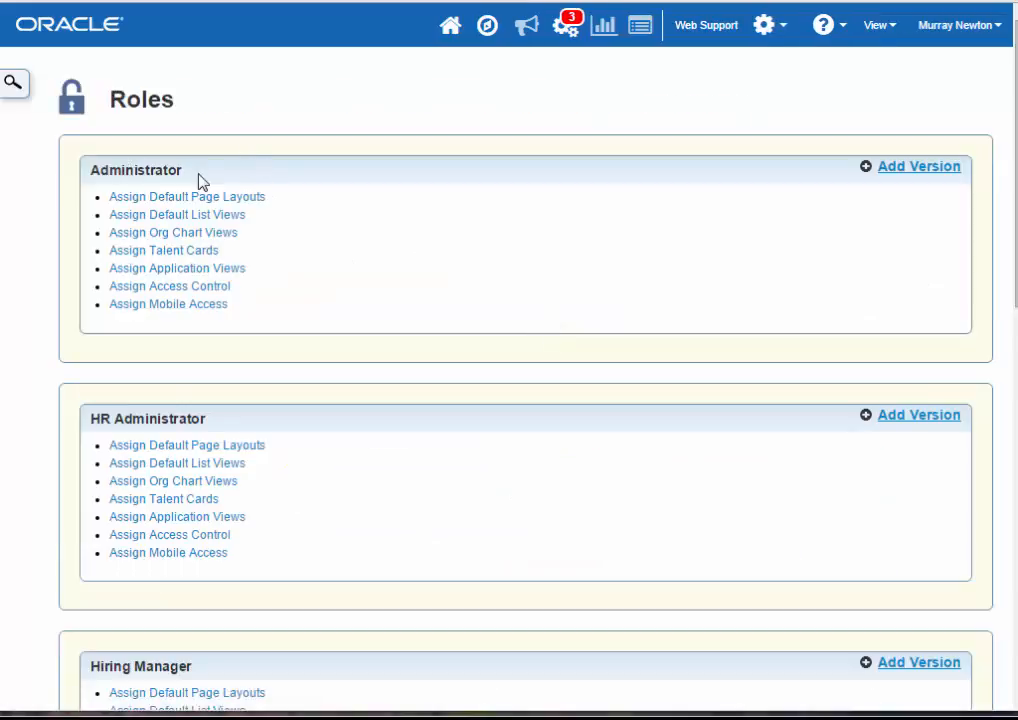
pyautogui.click(200, 215)
# - Check which list views are assigned to Candidates by Requisition under Embedded Requisition Candidate List Views
pyautogui.scroll(-8, 404, 309)
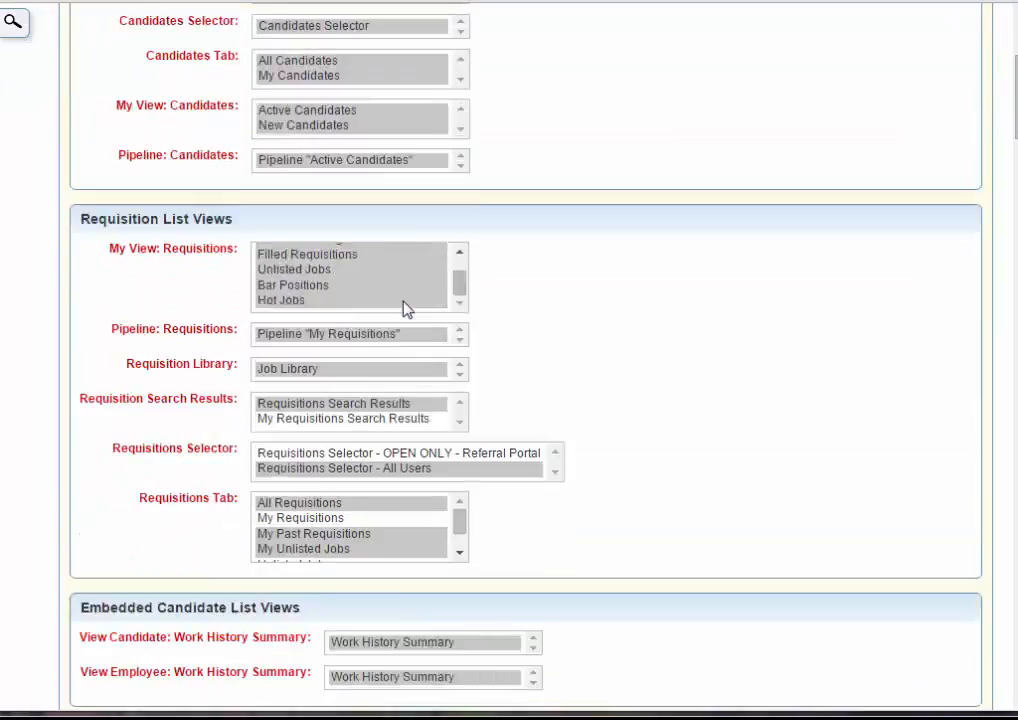
pyautogui.scroll(-2, 170, 325)
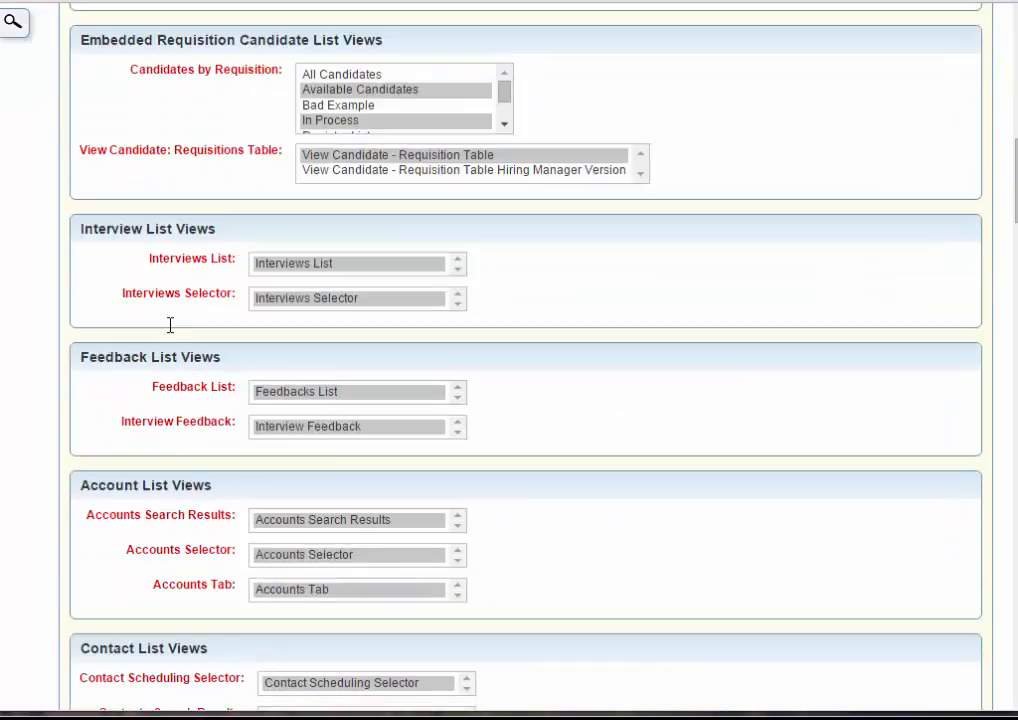
pyautogui.scroll(4, 170, 332)
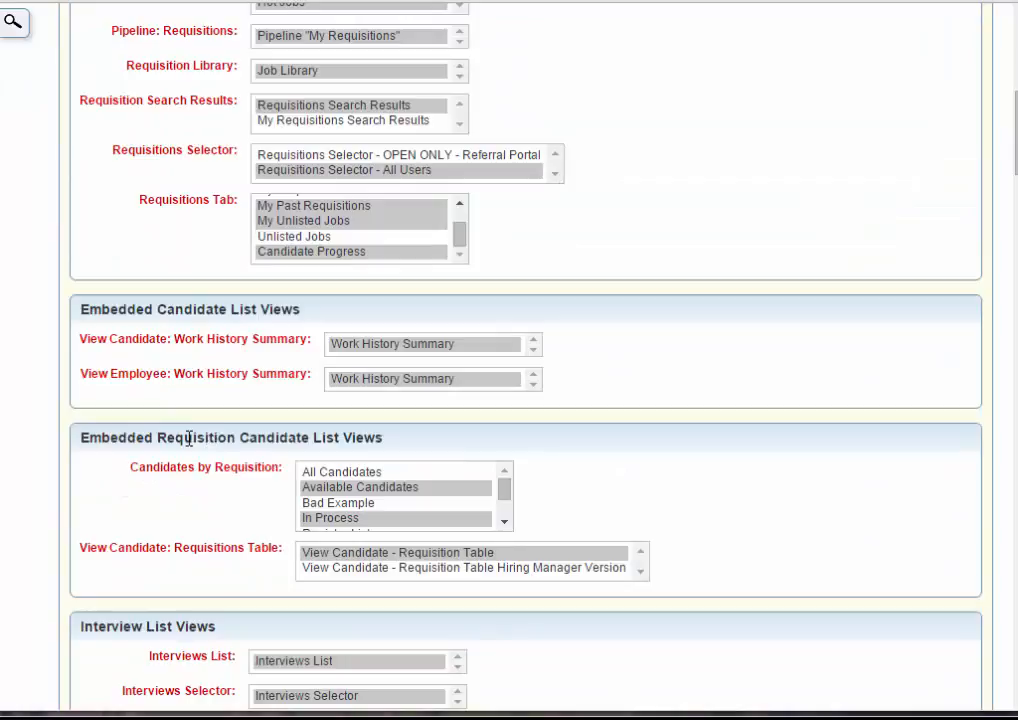
pyautogui.moveTo(141, 467); pyautogui.dragTo(284, 479)
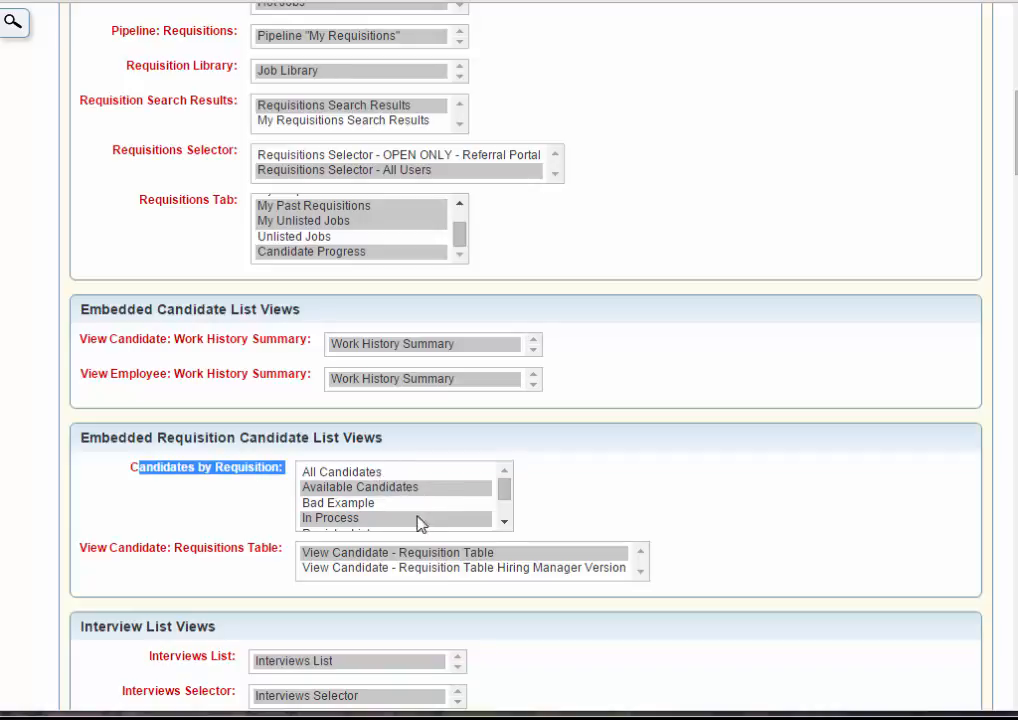
# - Save the default list view assignments of the Administrator role
pyautogui.scroll(6, 536, 508)
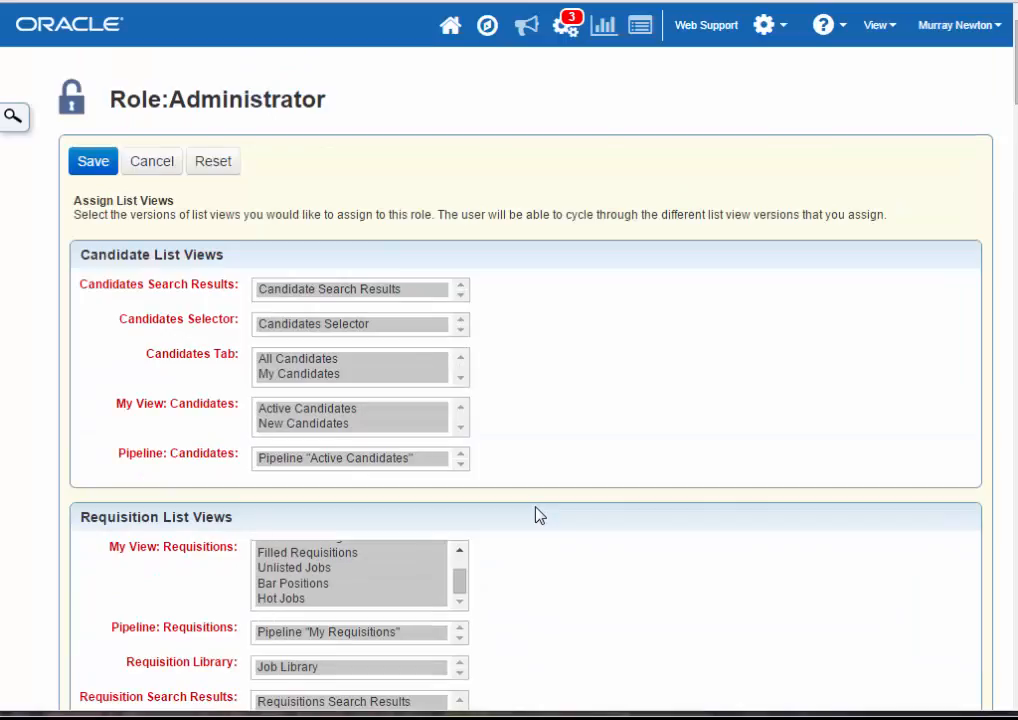
pyautogui.click(105, 170)
pyautogui.click(732, 418)
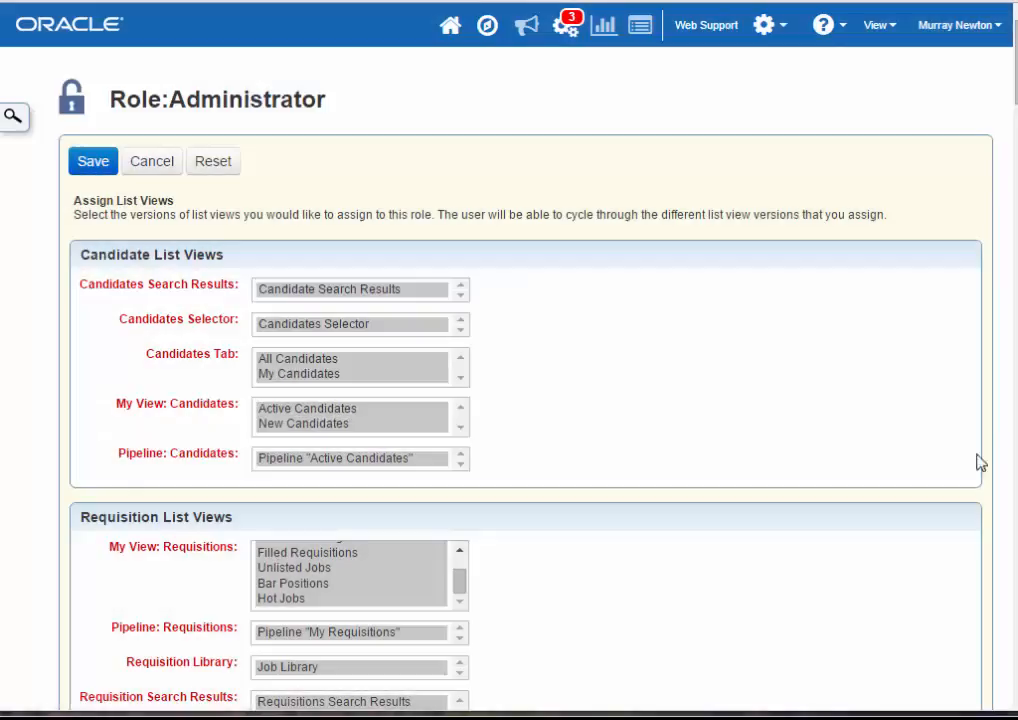